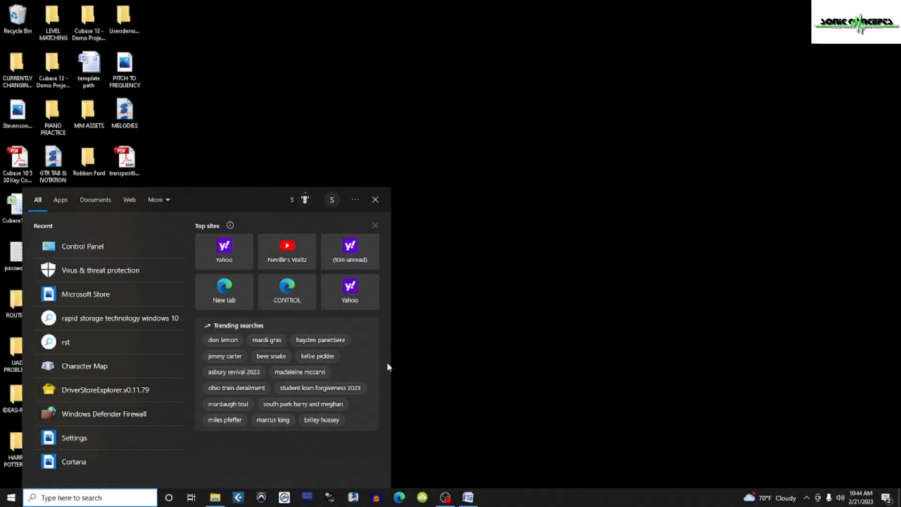
- Open Control Panel and go to the Power Options under Hardware and Sound
type("contr")
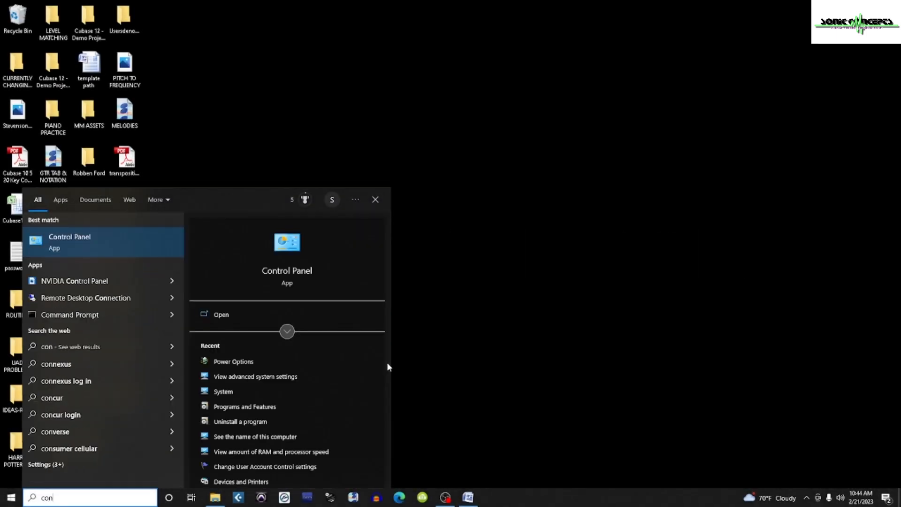
left_click(67, 237)
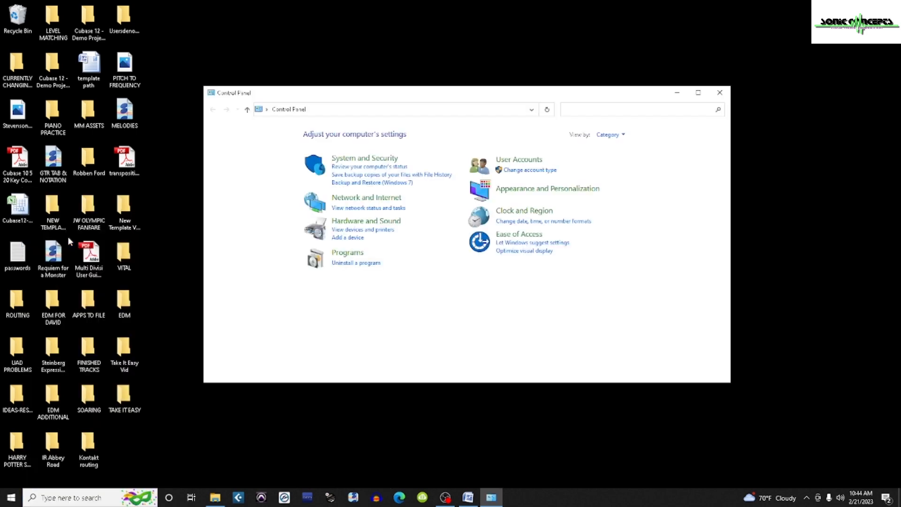
left_click(366, 221)
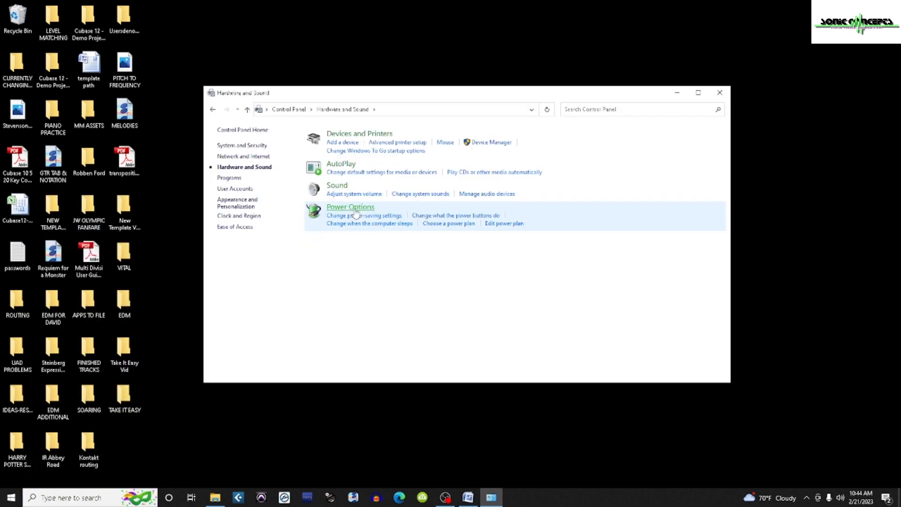
left_click(356, 215)
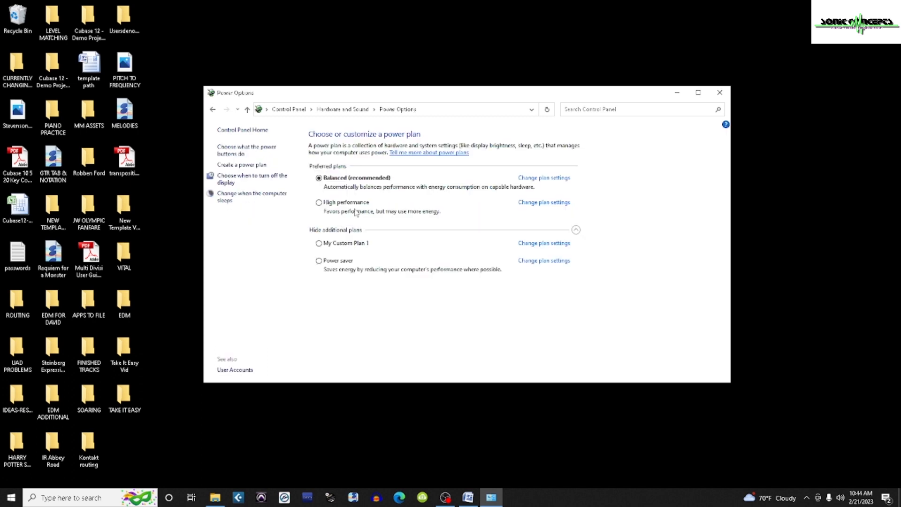
- Start a new power plan based on High performance and name it Cubase 12 Optimization
left_click(240, 166)
key("ctrl+a")
type("Cubase 12 Optimization")
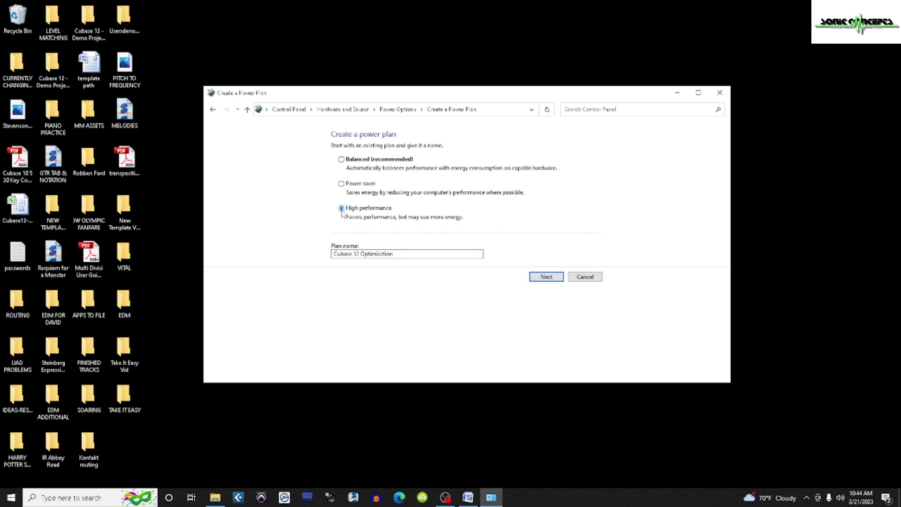
left_click(546, 276)
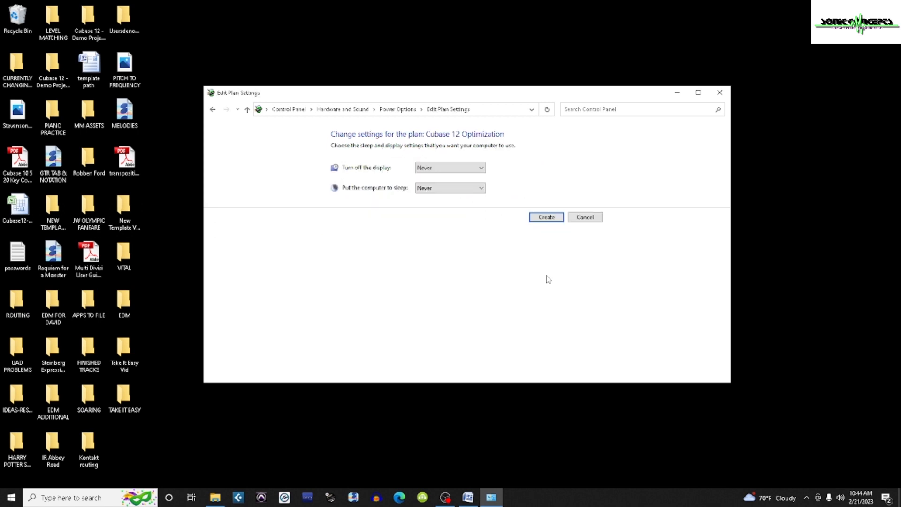
- Set the display turn-off time to Never and create the power plan
left_click(481, 169)
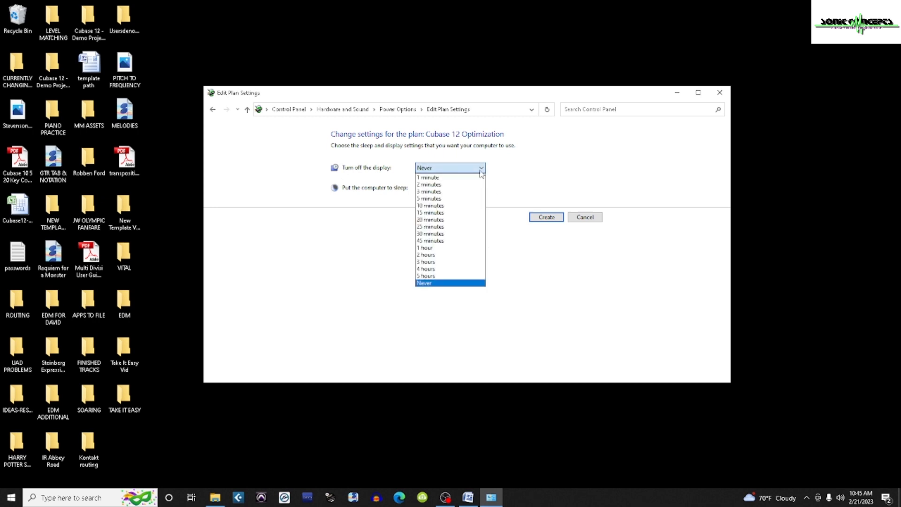
left_click(446, 284)
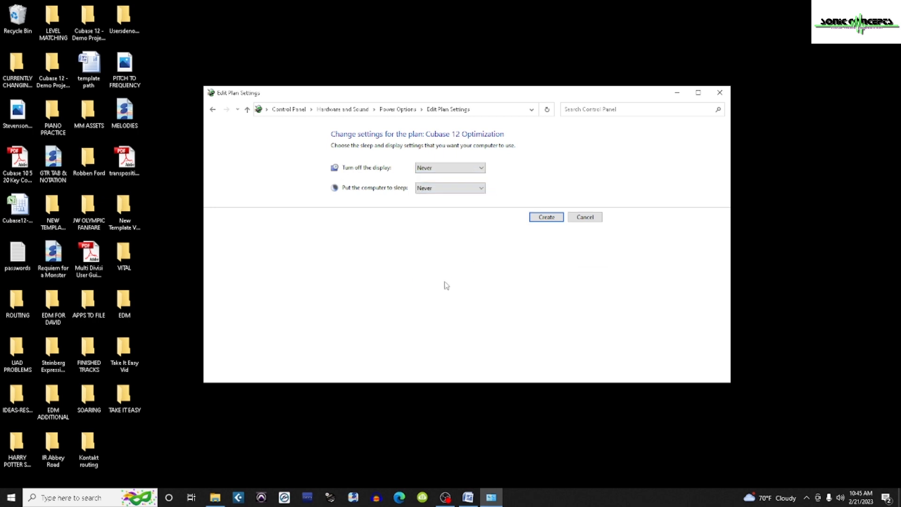
left_click(545, 218)
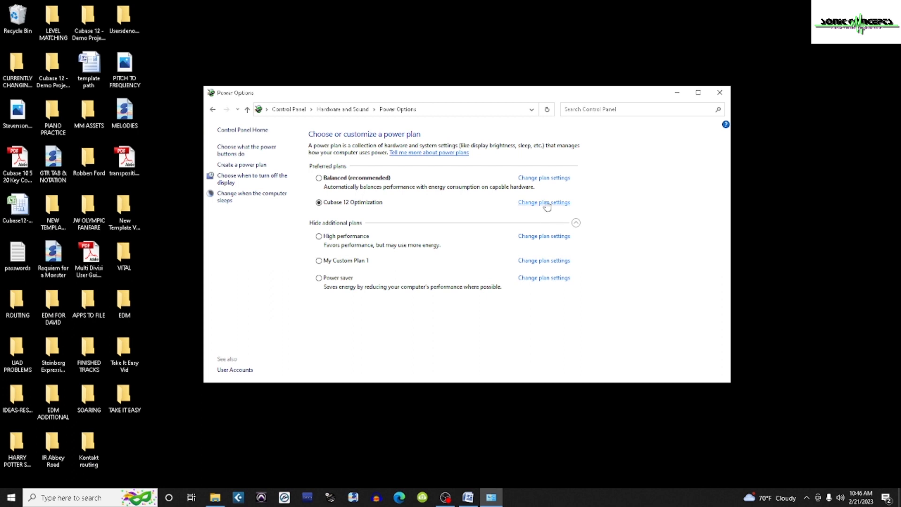
- Open the advanced power settings of the Cubase 12 Optimization plan and review its hard disk and sleep settings
left_click(545, 203)
left_click(379, 215)
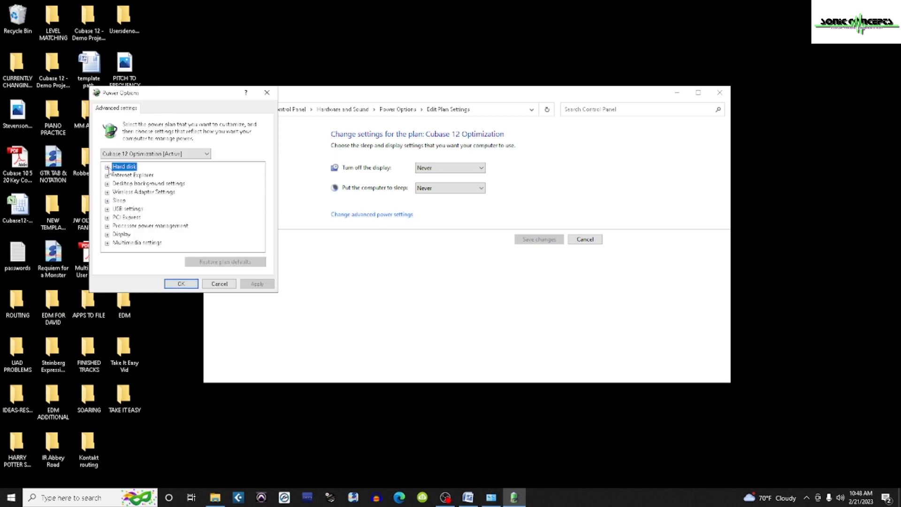
left_click(107, 168)
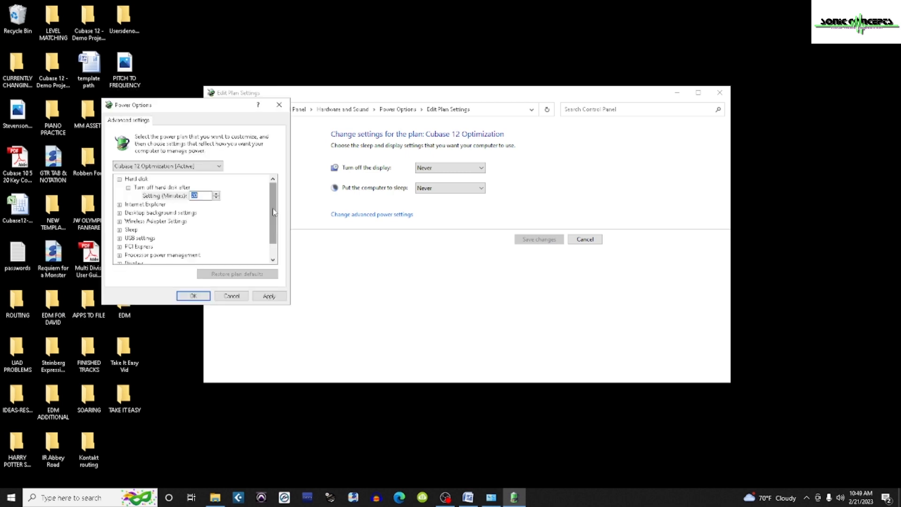
left_click_drag(274, 212, 275, 216)
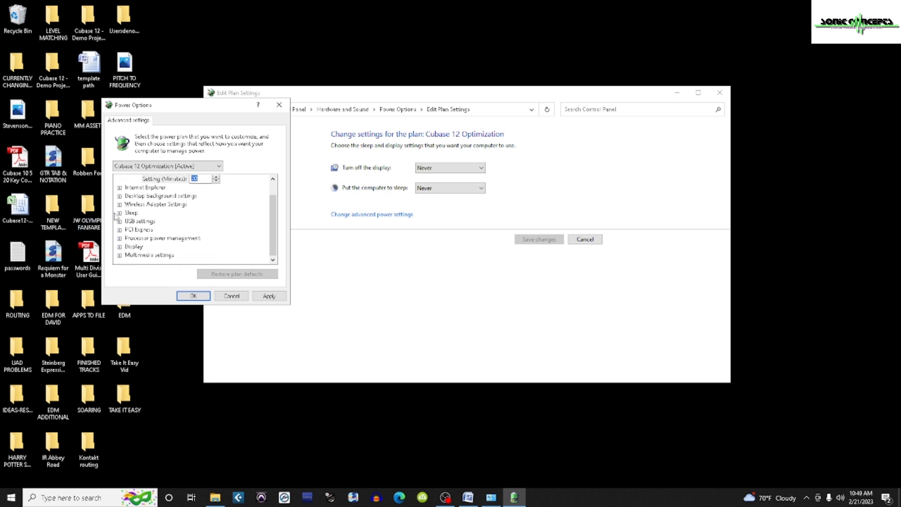
left_click(119, 214)
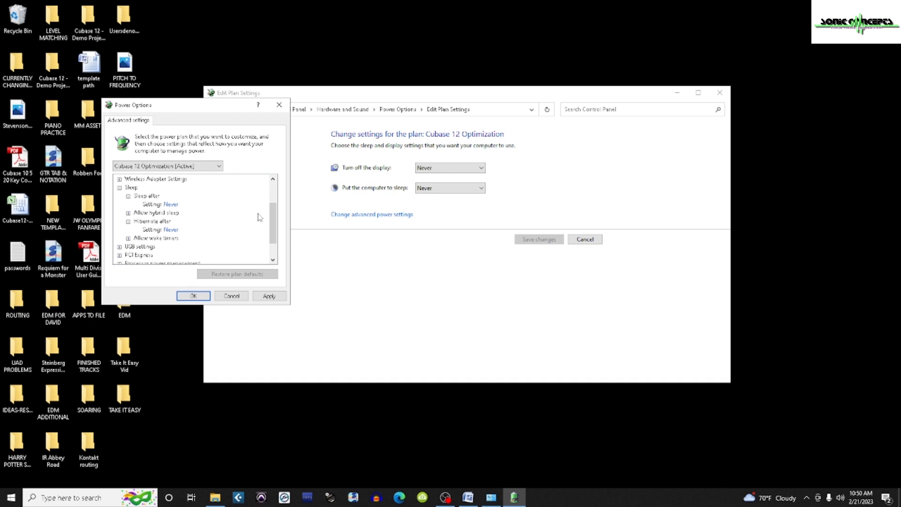
- Set the USB selective suspend setting to Disabled in the plan's USB settings
scroll(259, 217, "down", 1)
left_click(120, 222)
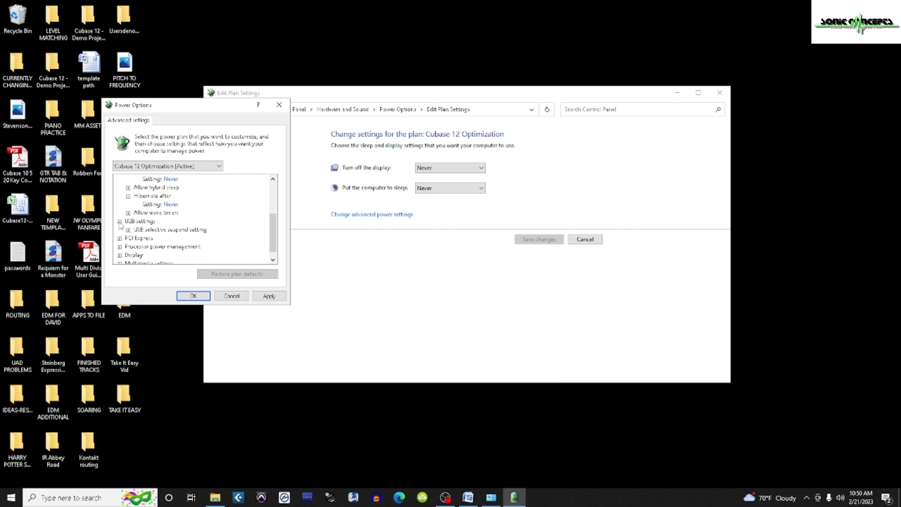
left_click(128, 230)
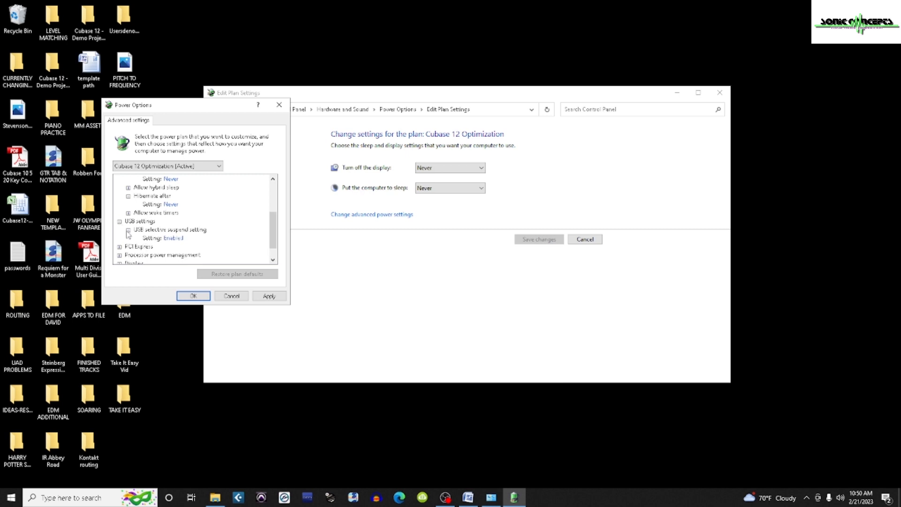
left_click(173, 238)
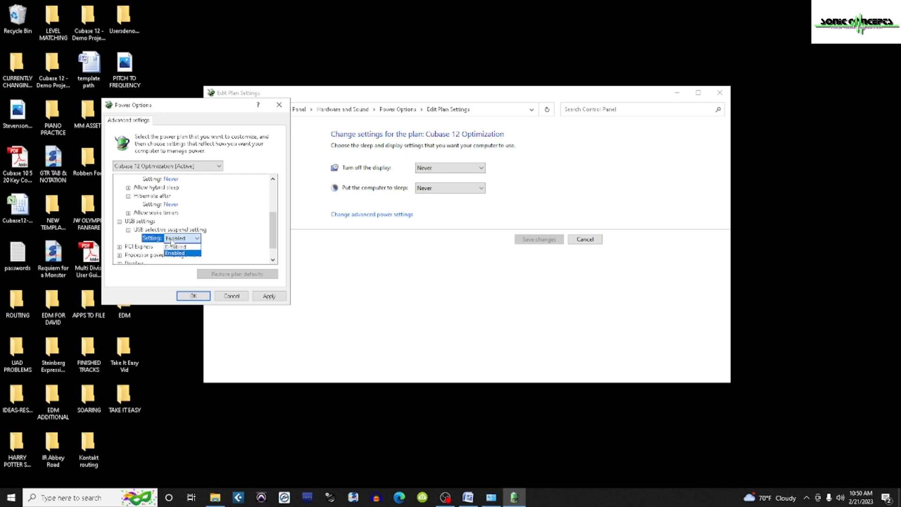
left_click(177, 246)
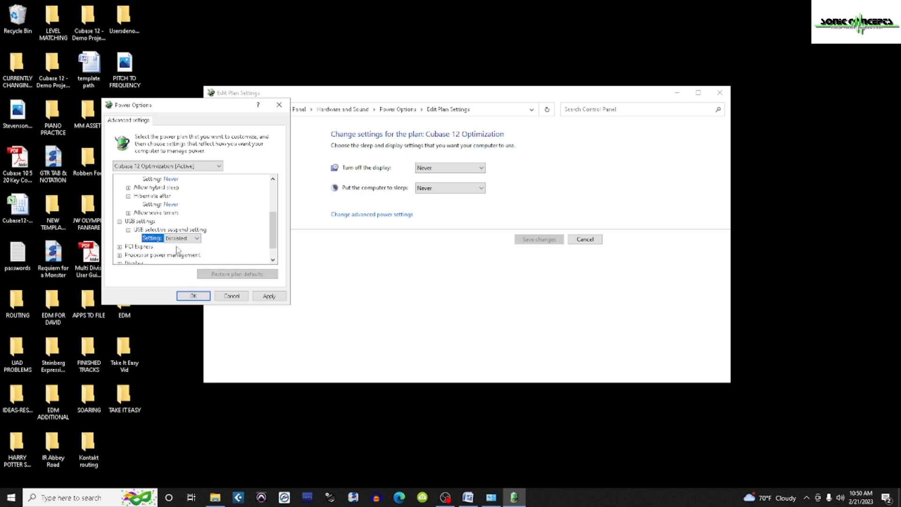
- Check the minimum and maximum processor states, then confirm the advanced power settings and close the power plan window
left_click(120, 255)
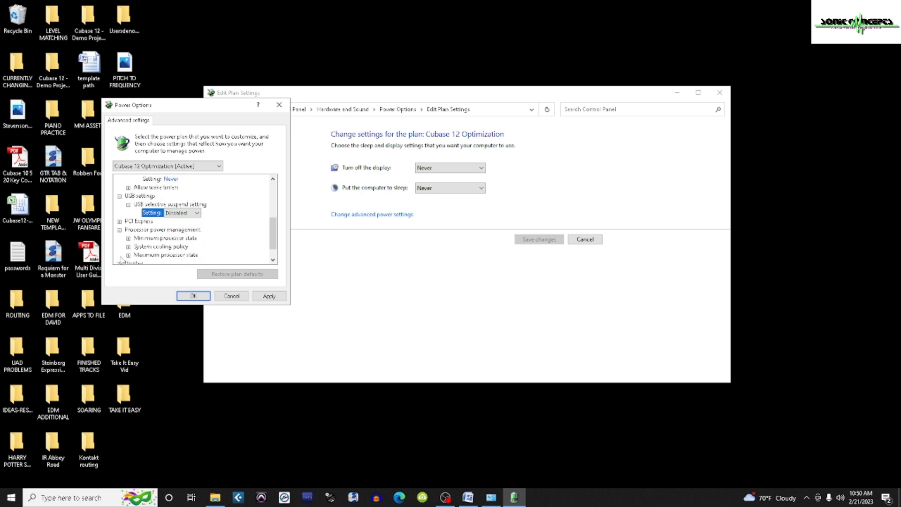
left_click(128, 239)
scroll(130, 242, "down", 1)
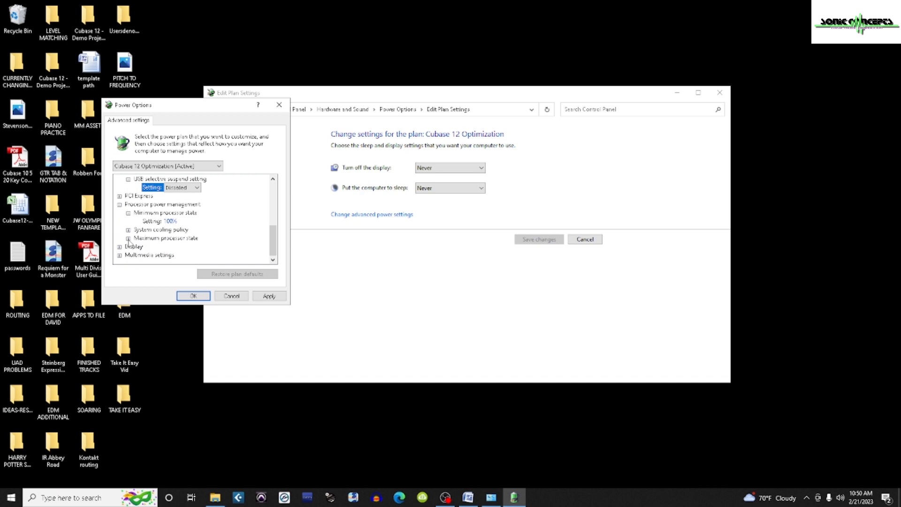
left_click(128, 238)
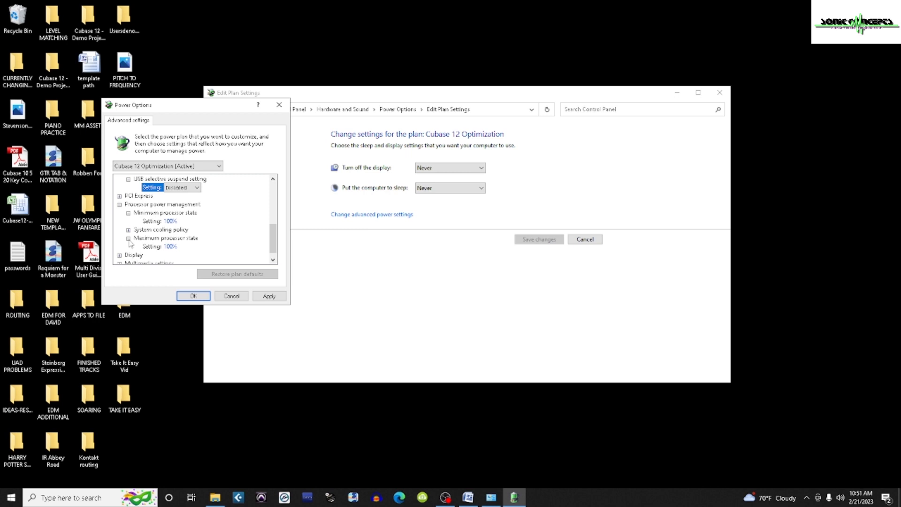
left_click(191, 295)
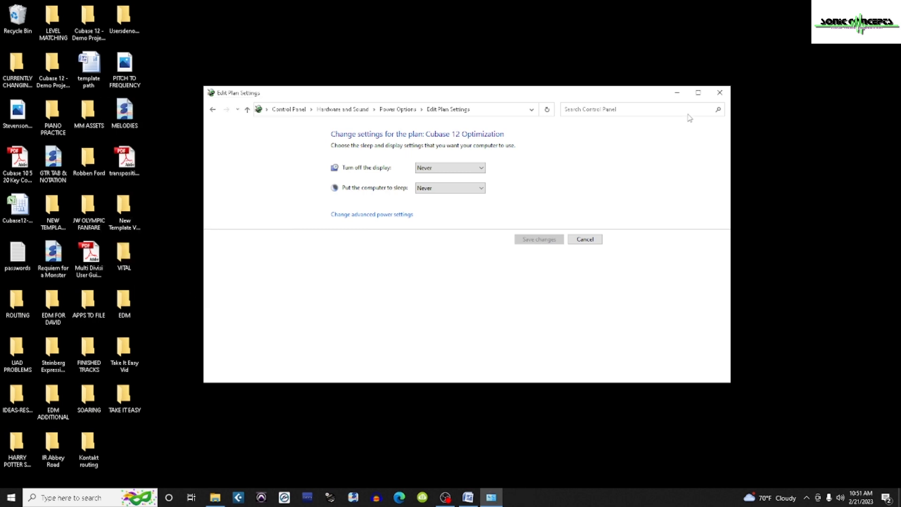
left_click(721, 94)
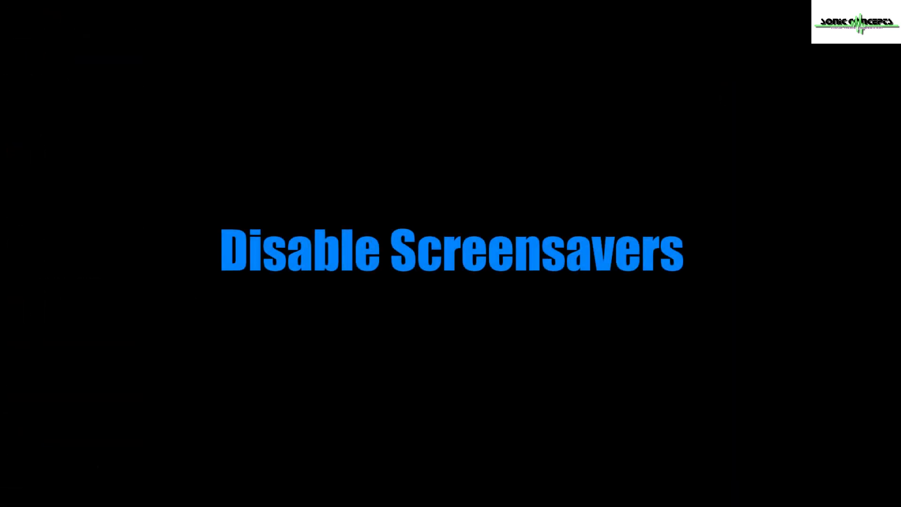
- Open the desktop personalization settings, search for "screensaver" and open the option to turn the screen saver on or off
right_click(367, 216)
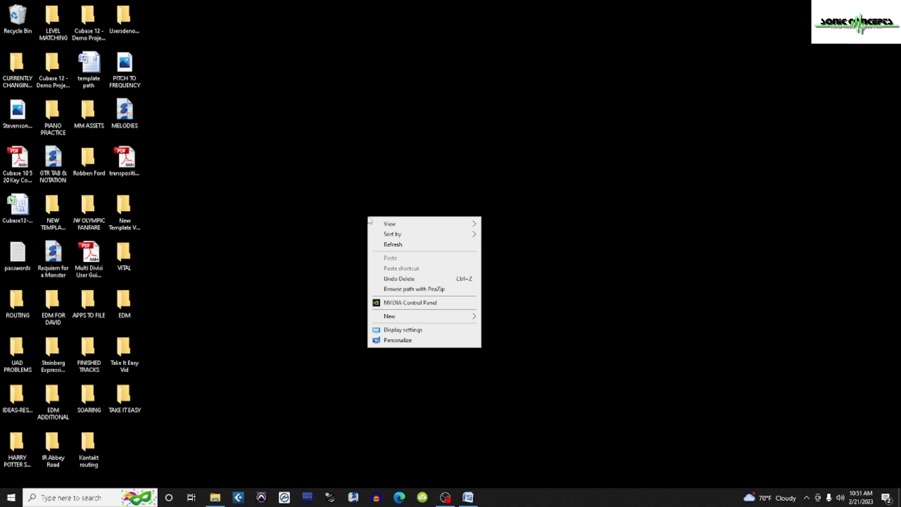
left_click(396, 340)
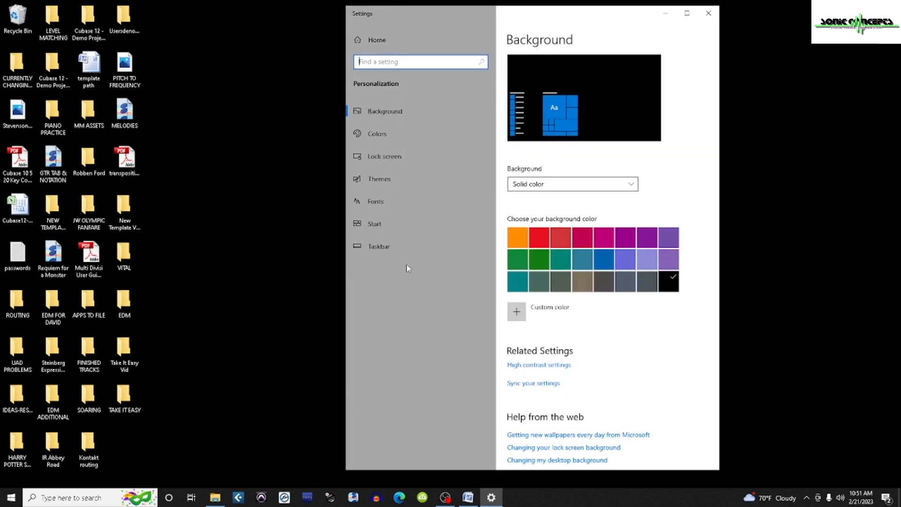
type("screensave")
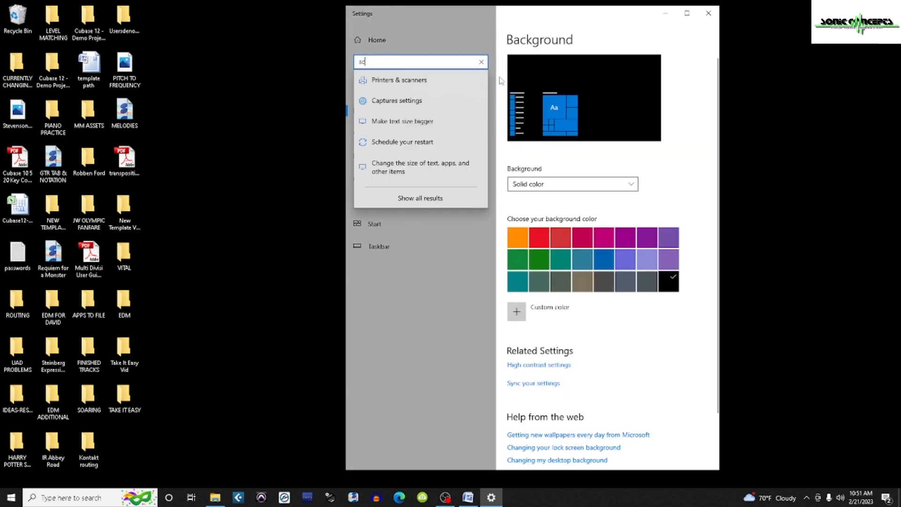
type("r")
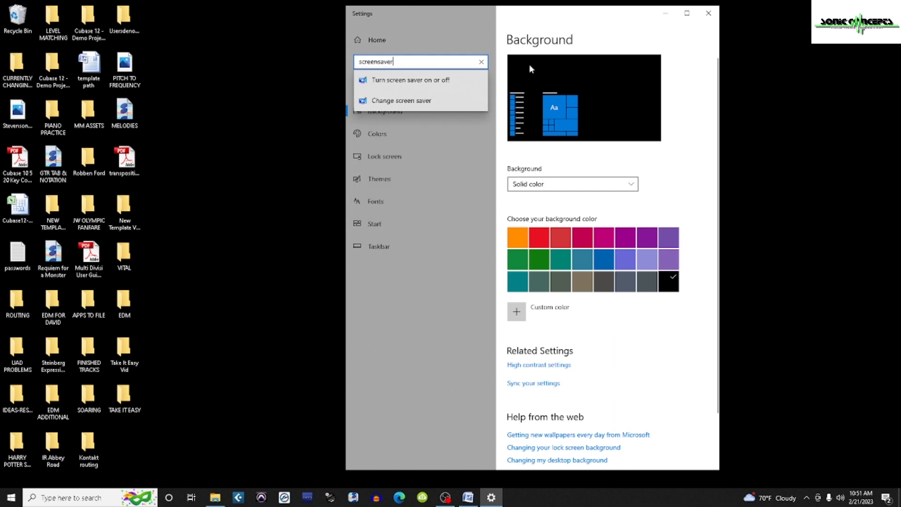
left_click(443, 83)
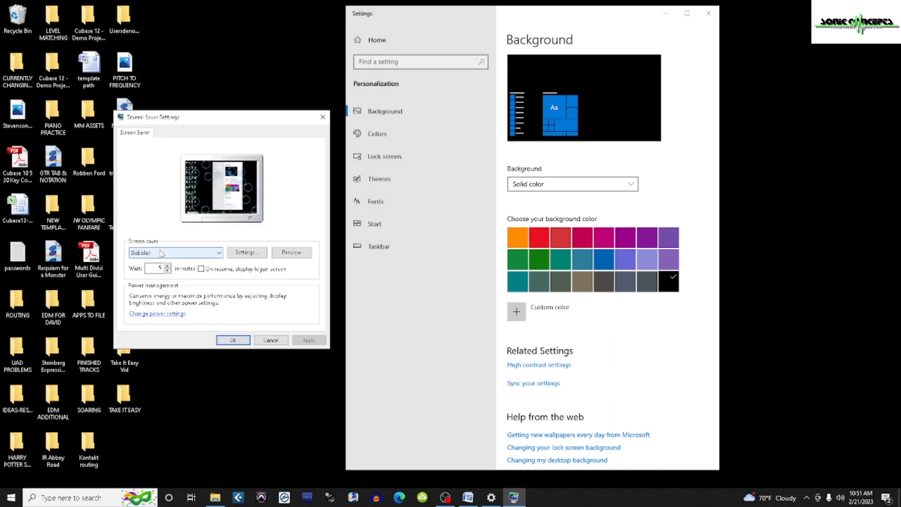
- Set the screen saver to (None), apply the change and close the settings windows
left_click(160, 253)
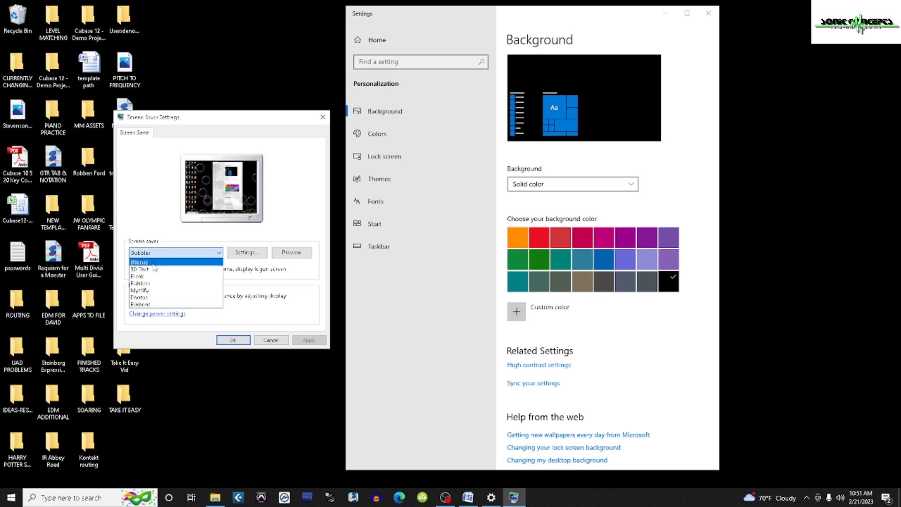
left_click(152, 262)
left_click(311, 340)
left_click(231, 341)
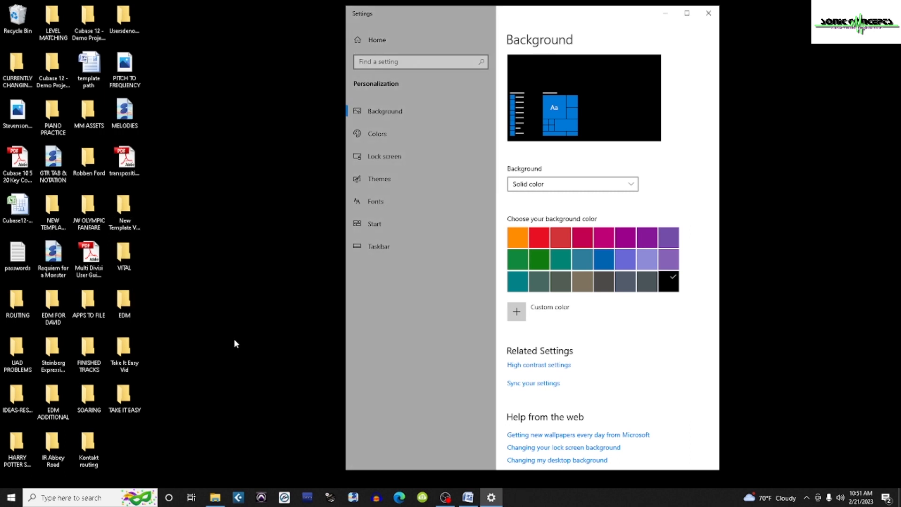
left_click(708, 13)
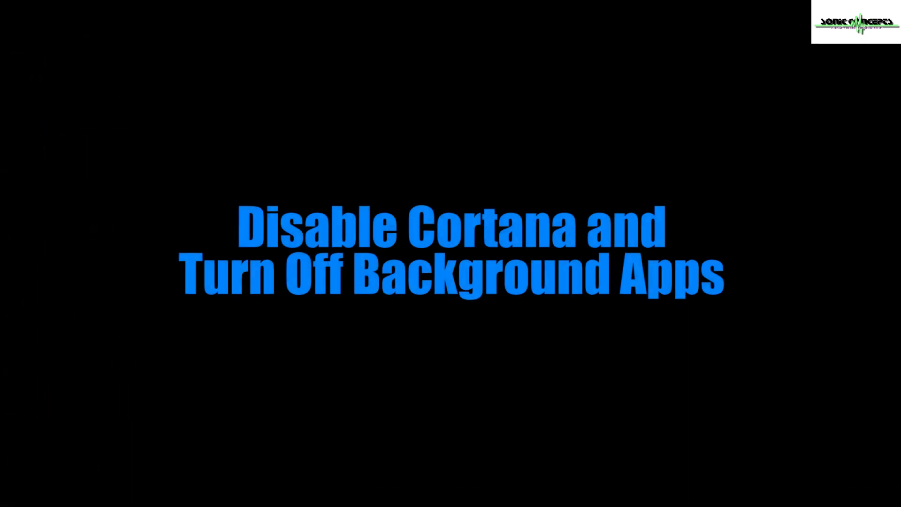
- Open Windows Settings and go to the Privacy category
left_click(62, 496)
type("set")
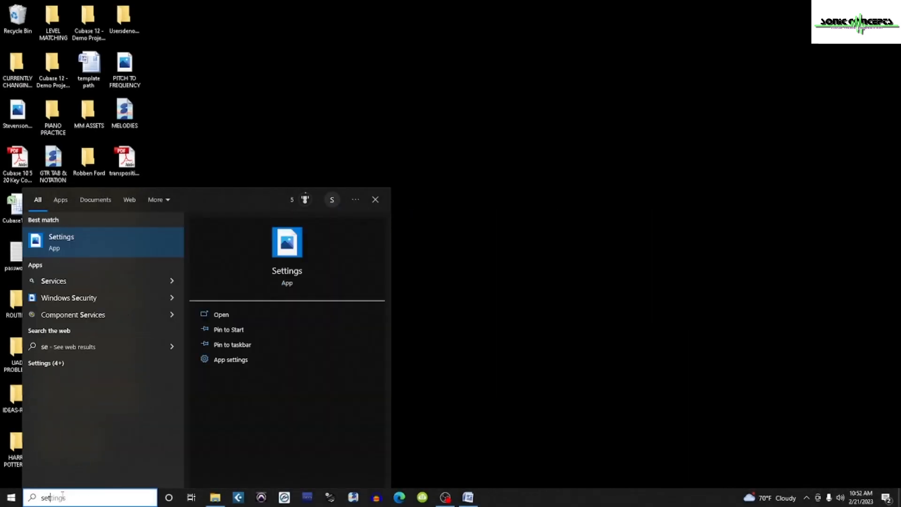
type("tings")
left_click(53, 243)
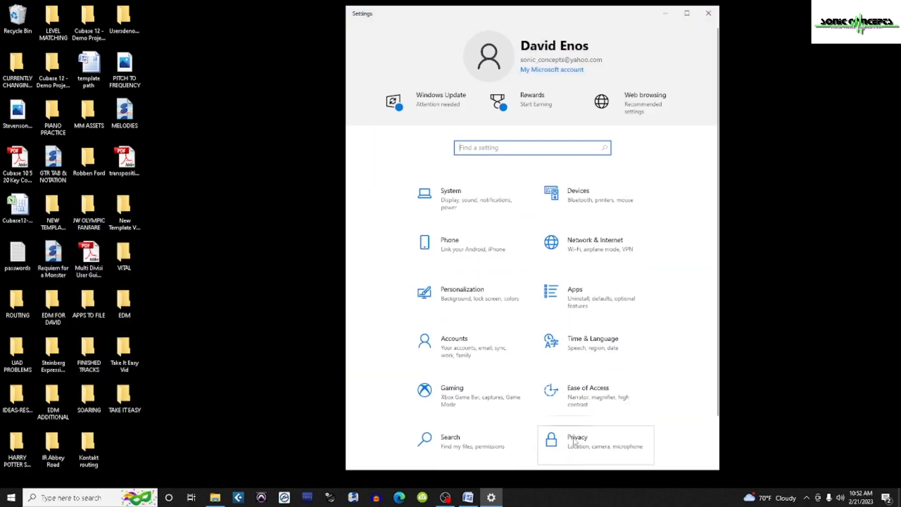
left_click(574, 441)
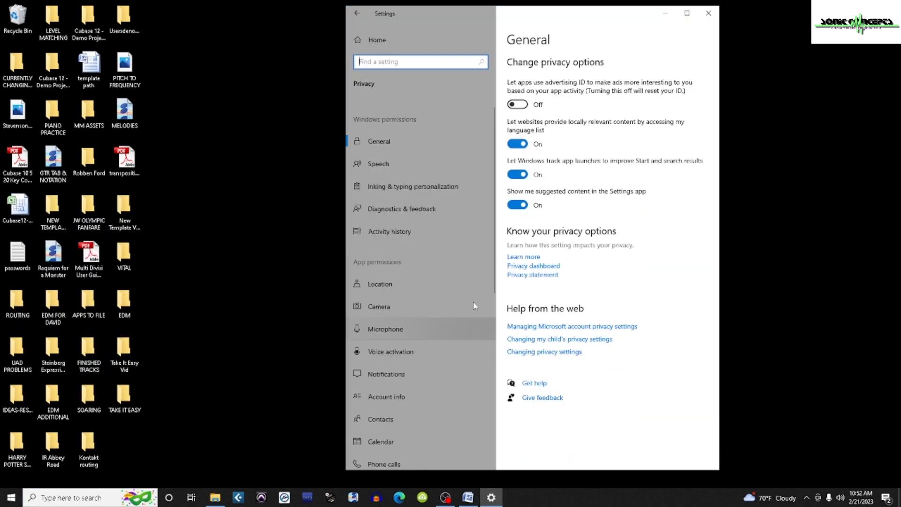
- Turn off online speech recognition in the Speech privacy settings
left_click(381, 168)
left_click(511, 143)
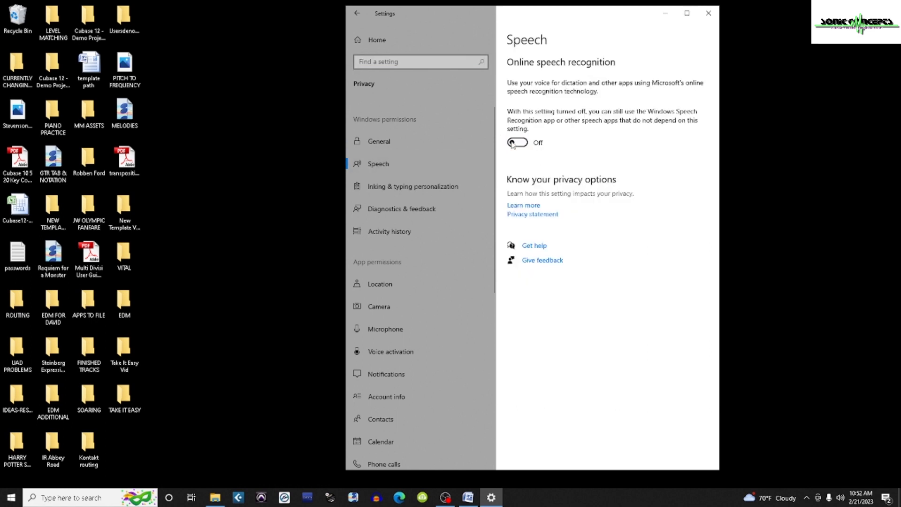
scroll(427, 270, "down", 4)
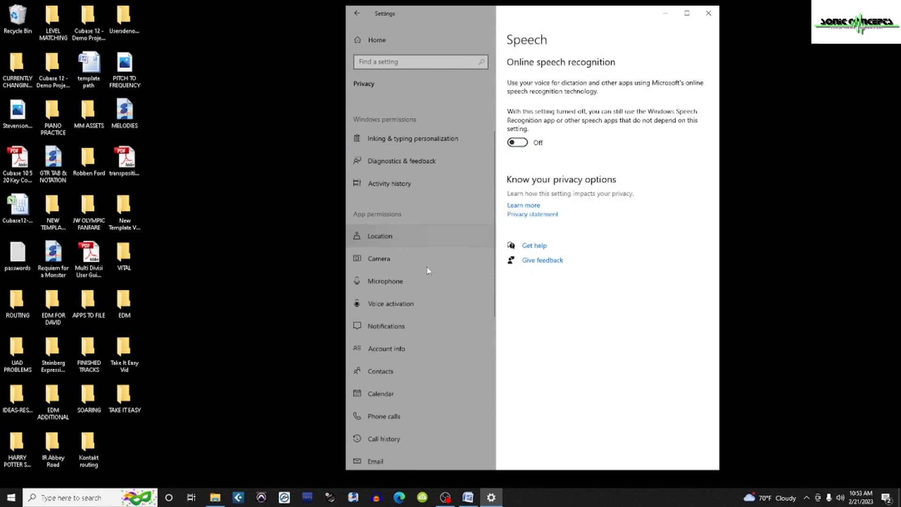
- Turn off background running for Camera, Cortana, Mail and Calendar, Maps and Microsoft 365 (Office) in the Background apps privacy settings, and close Settings
scroll(426, 269, "down", 4)
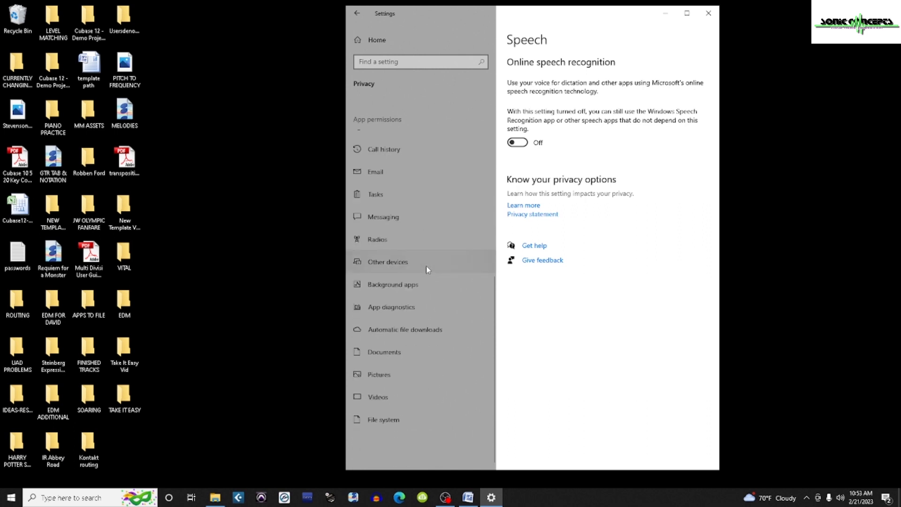
left_click(397, 286)
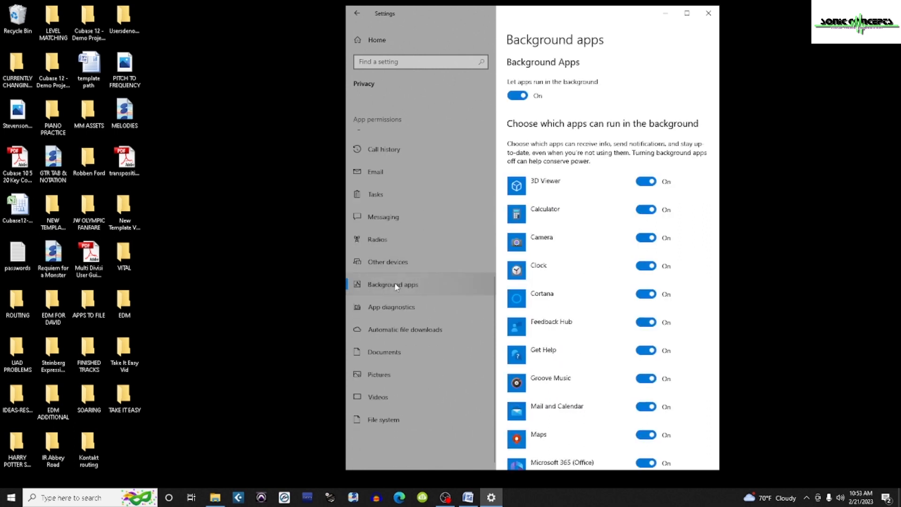
left_click(642, 239)
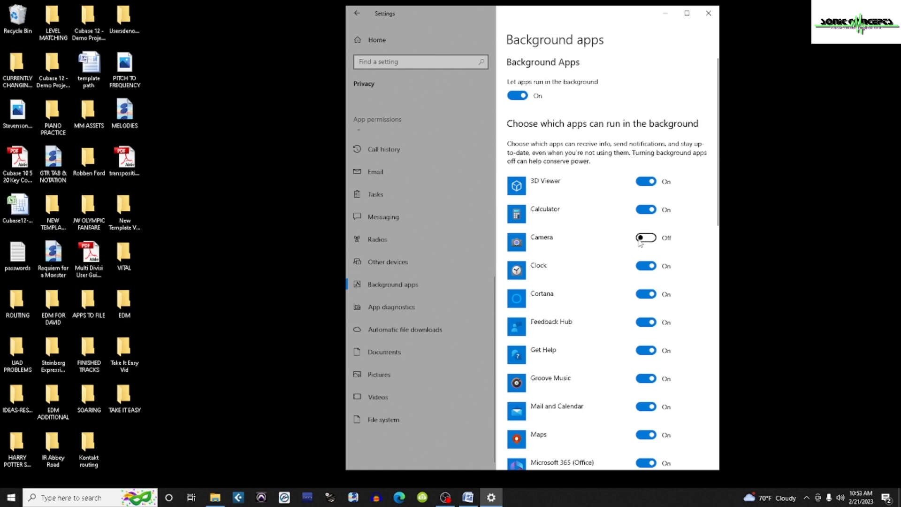
left_click(644, 295)
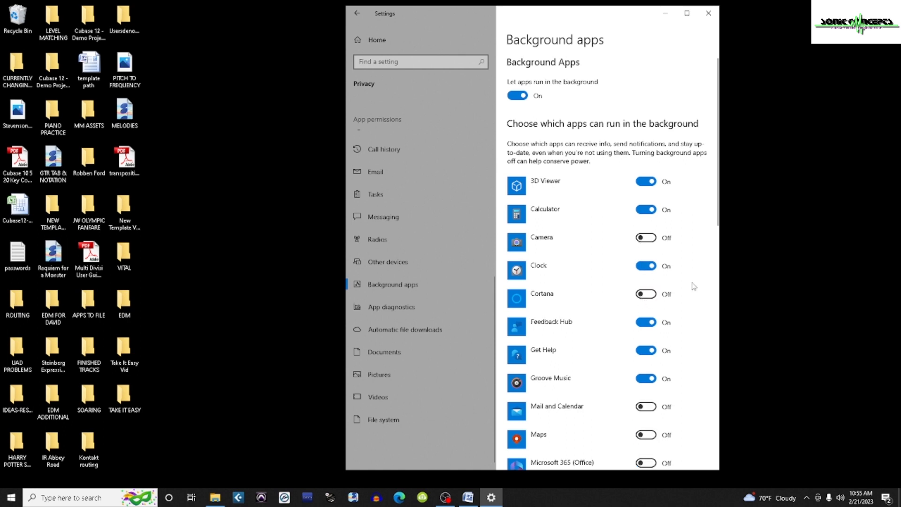
left_click(709, 14)
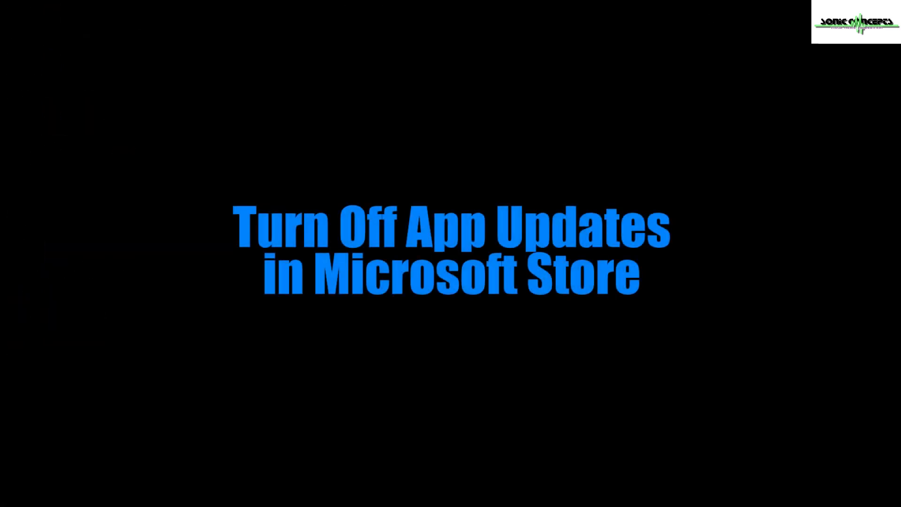
- Search for "microsoft", open Microsoft Store and turn off automatic app updates in its settings
type("mic")
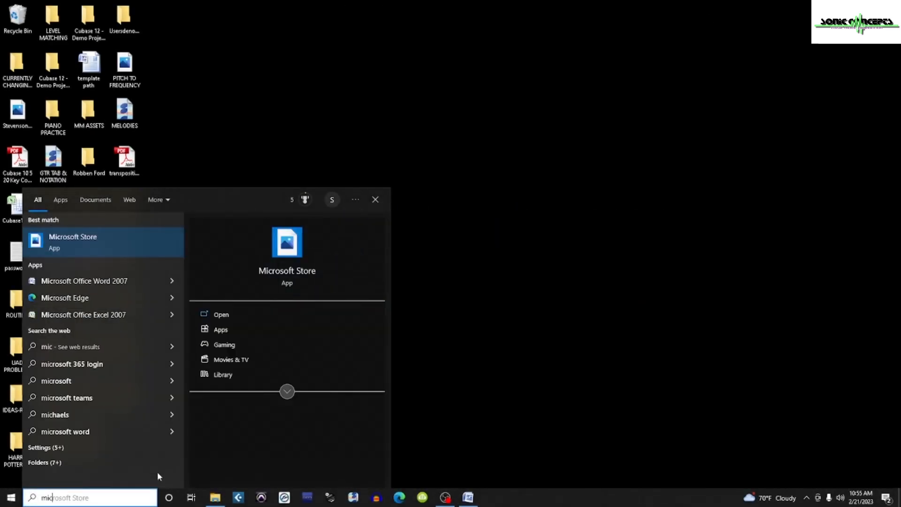
type("rosoft")
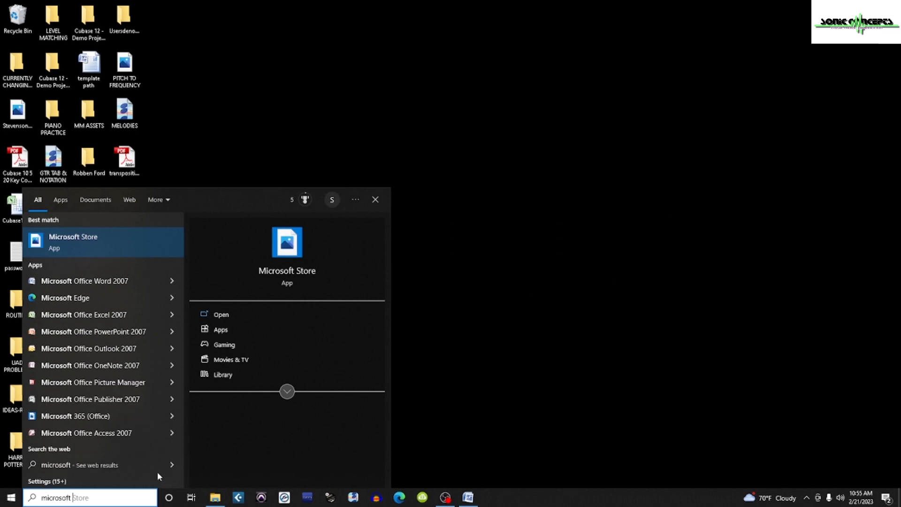
left_click(100, 238)
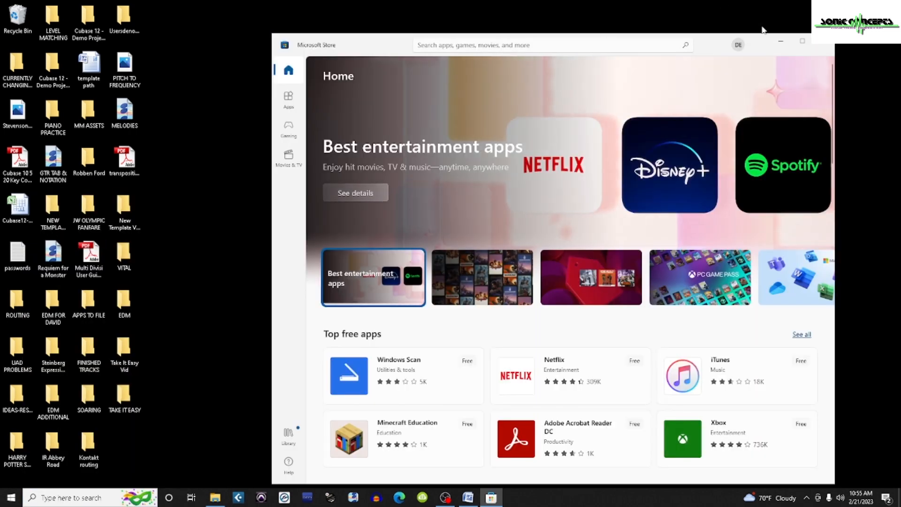
left_click(738, 45)
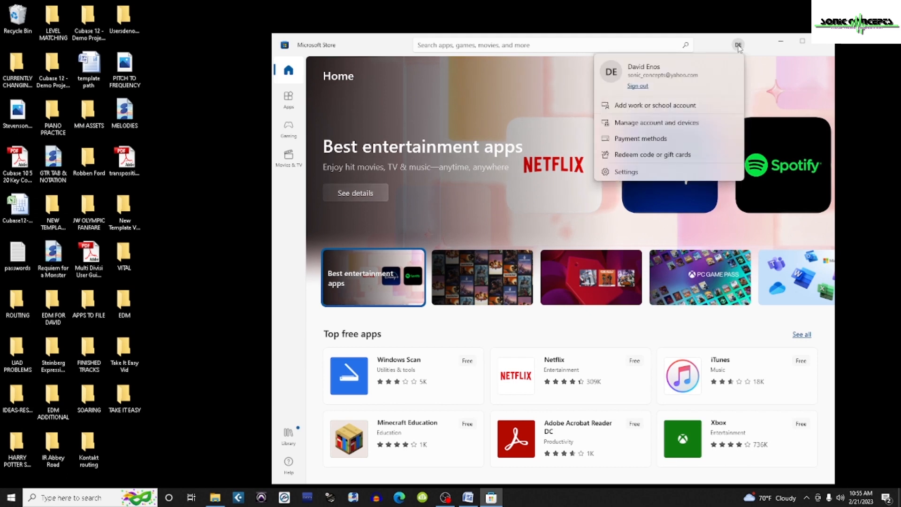
left_click(651, 171)
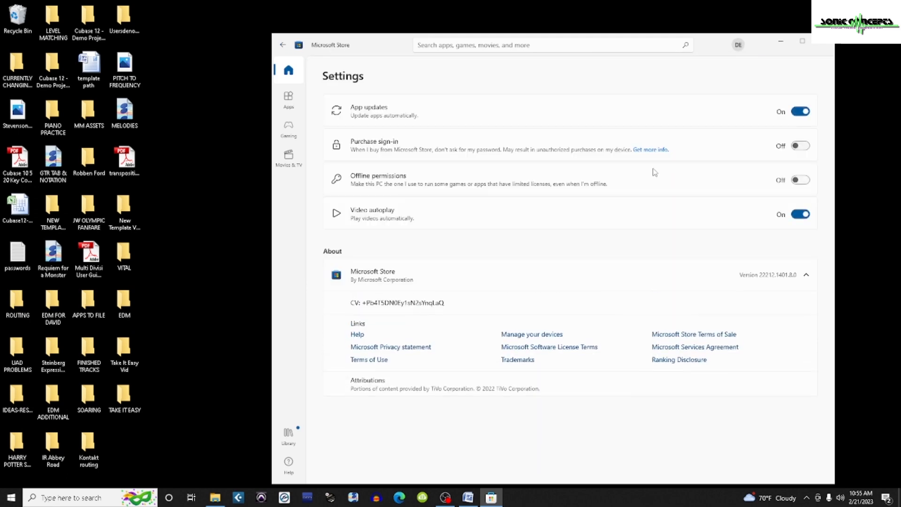
left_click(800, 114)
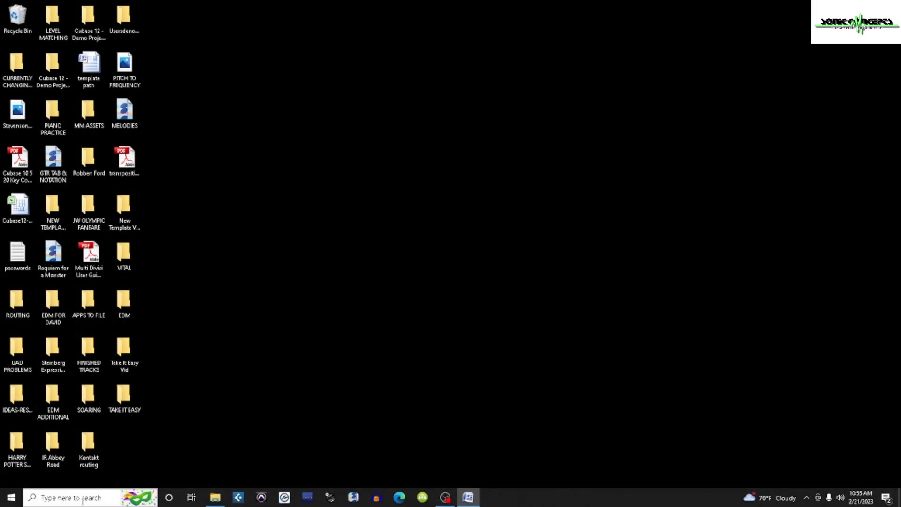
- Search Windows for "virus", open Virus & threat protection and go to the exclusions list in its settings
left_click(81, 497)
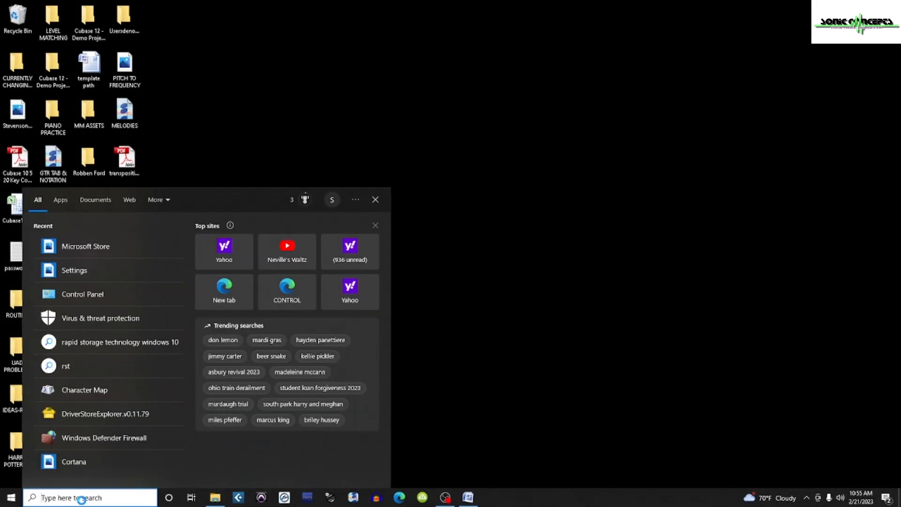
type("virus")
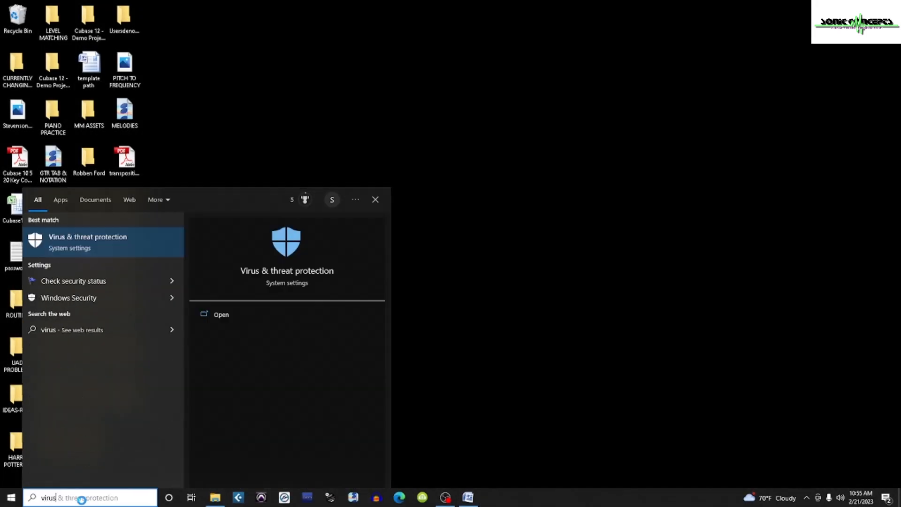
left_click(100, 234)
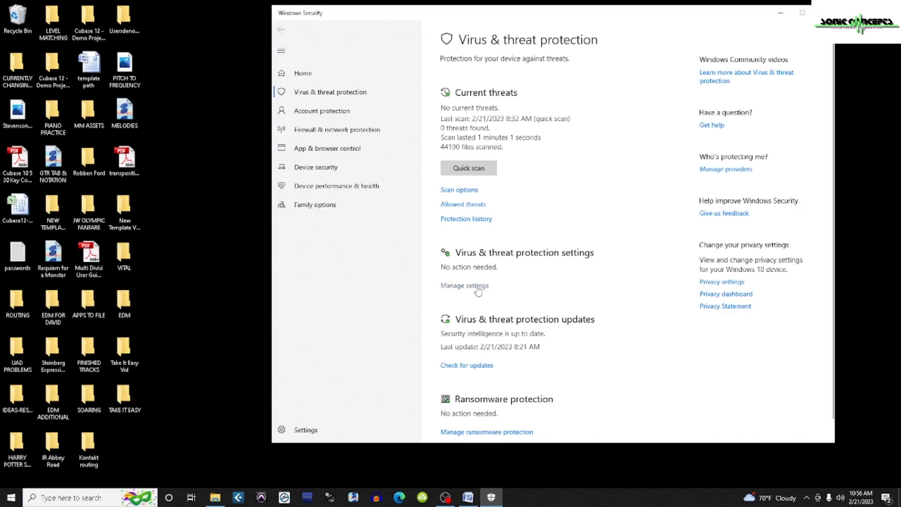
left_click(477, 288)
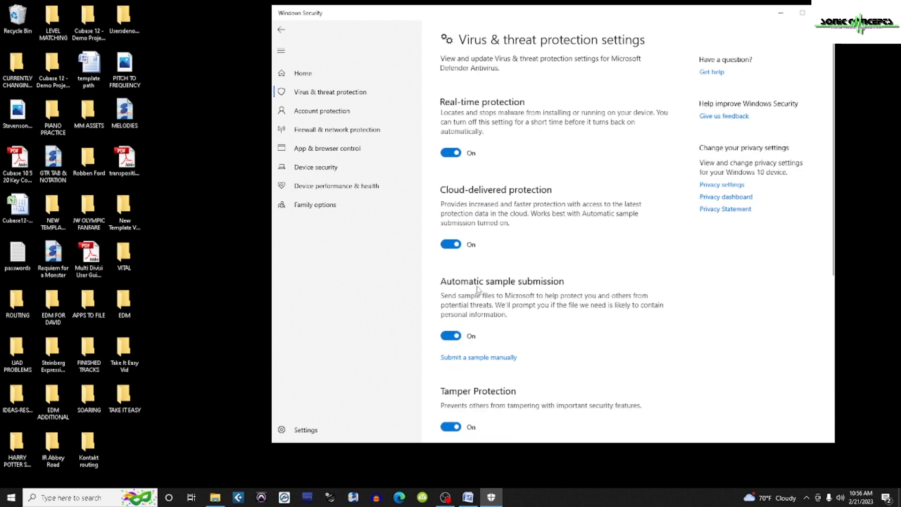
scroll(477, 288, "down", 5)
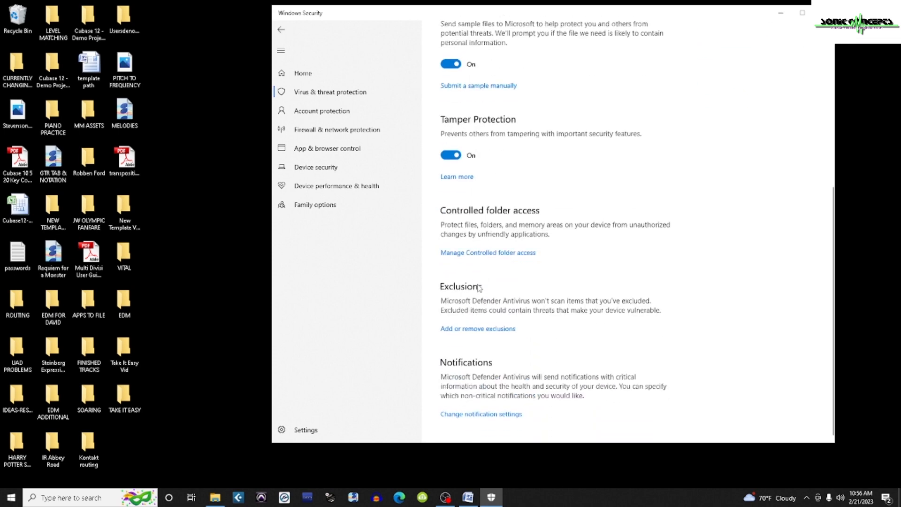
left_click(488, 329)
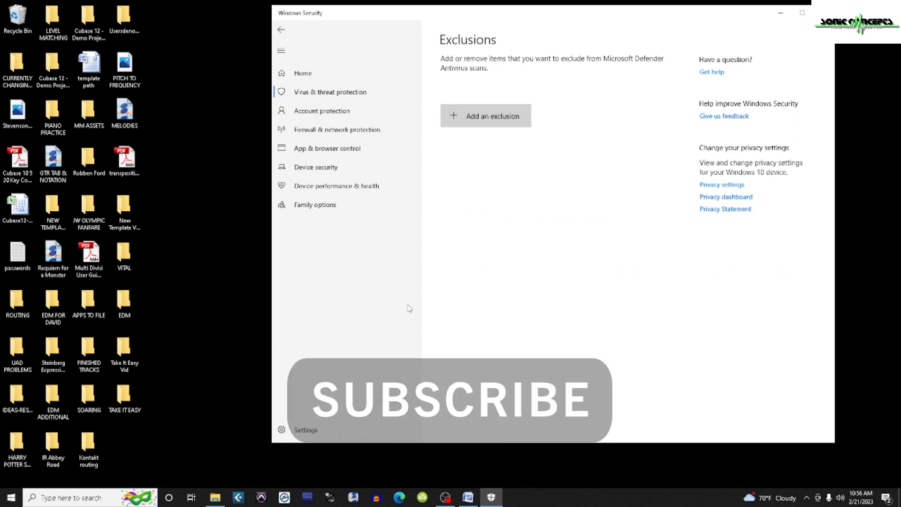
- Add the SSD1 (E:) drive as a folder exclusion for Microsoft Defender Antivirus scans
left_click(483, 117)
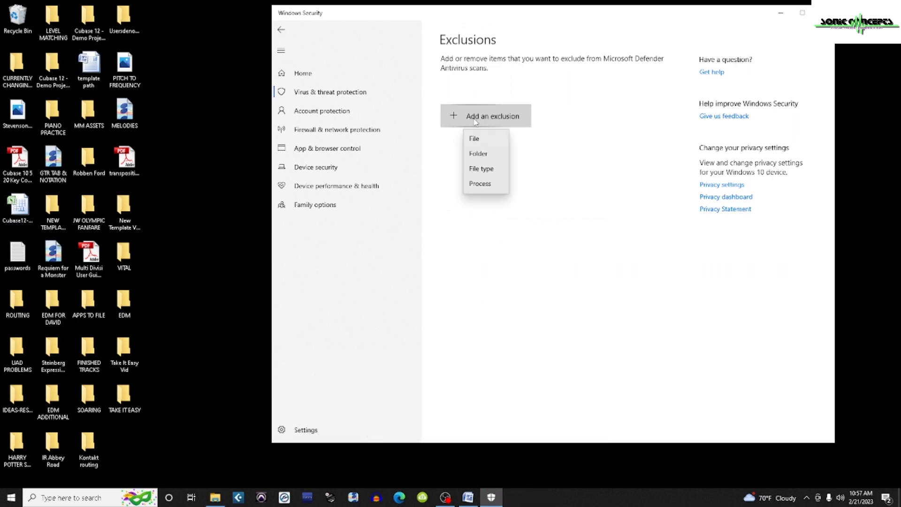
left_click(479, 155)
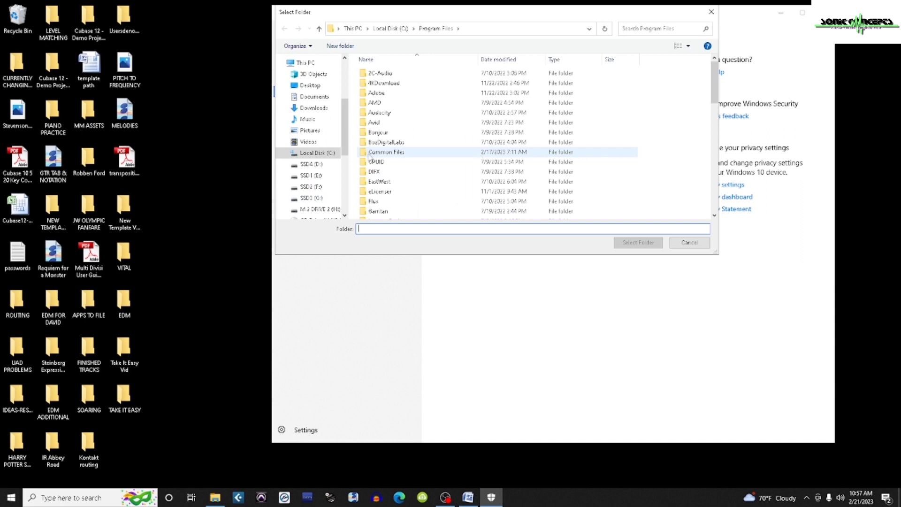
left_click(309, 176)
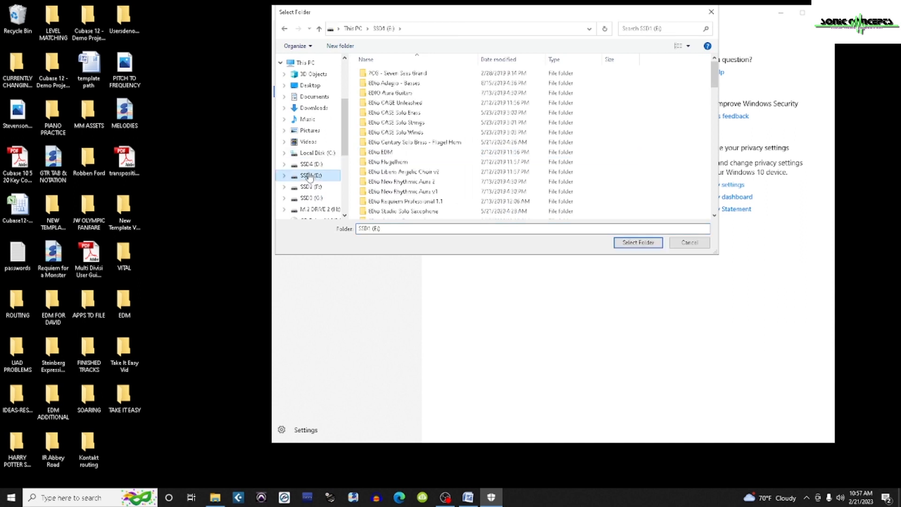
left_click(643, 243)
- Add the SSD2 (F:) drive as another folder exclusion
left_click(501, 118)
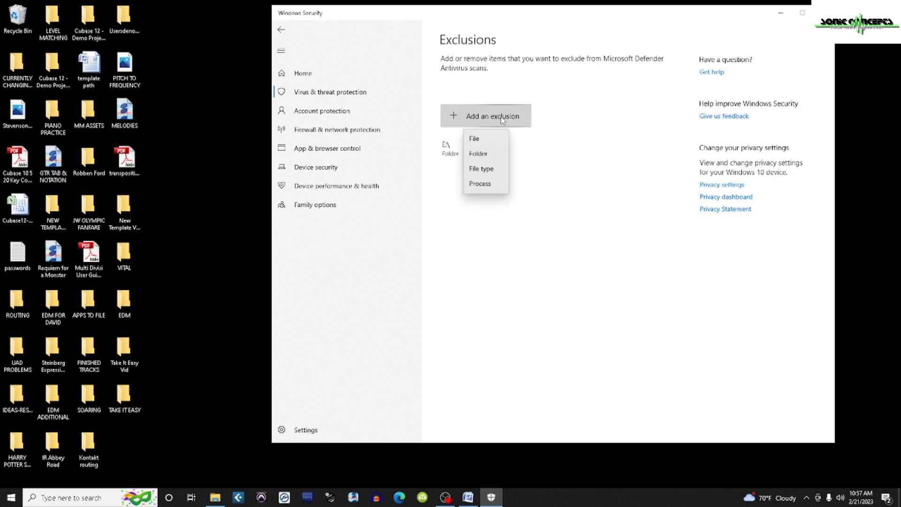
left_click(482, 155)
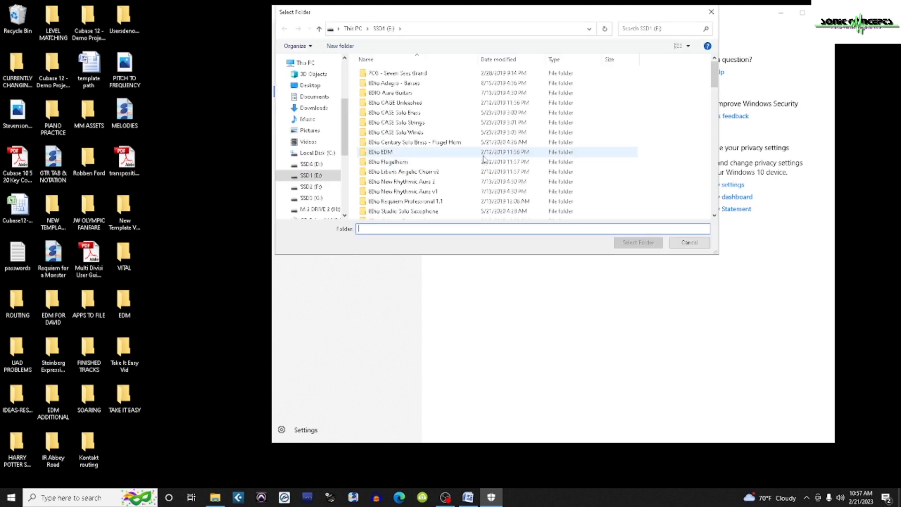
left_click(310, 186)
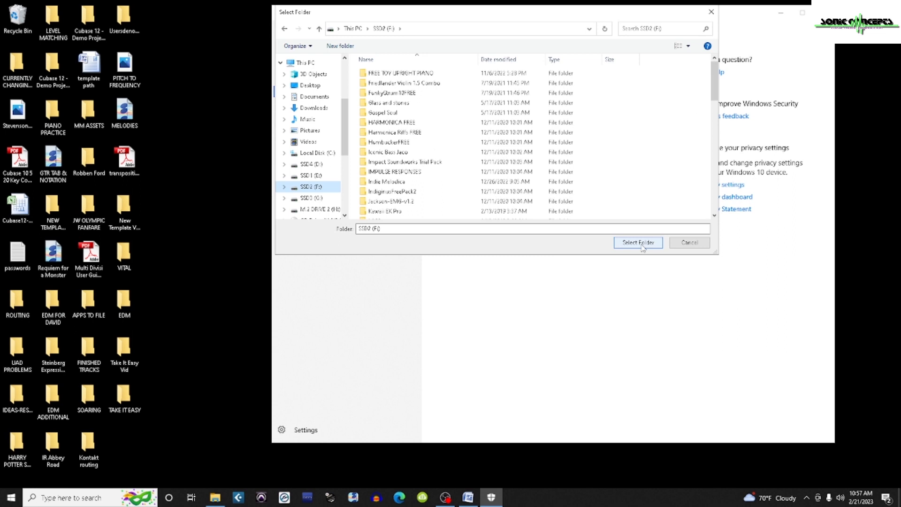
left_click(642, 246)
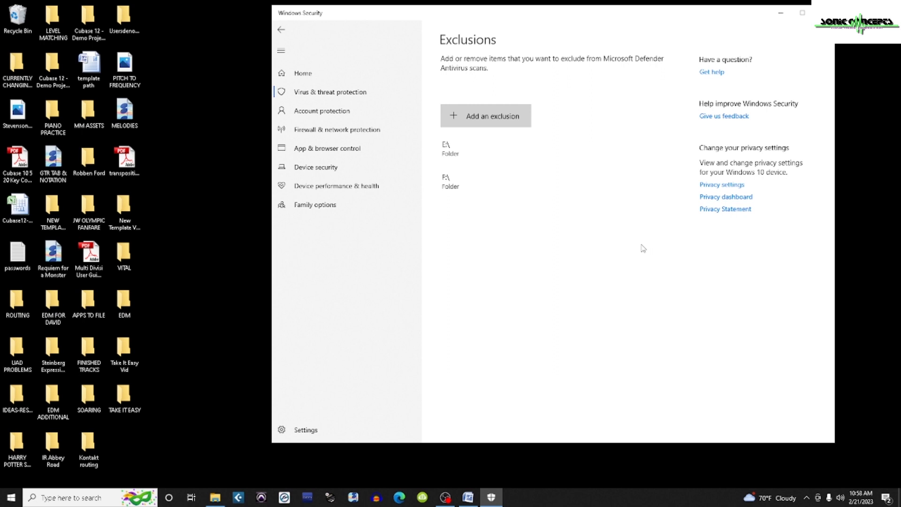
- Exclude the C:\Users\Public\Documents folder from antivirus scans
left_click(479, 115)
left_click(481, 154)
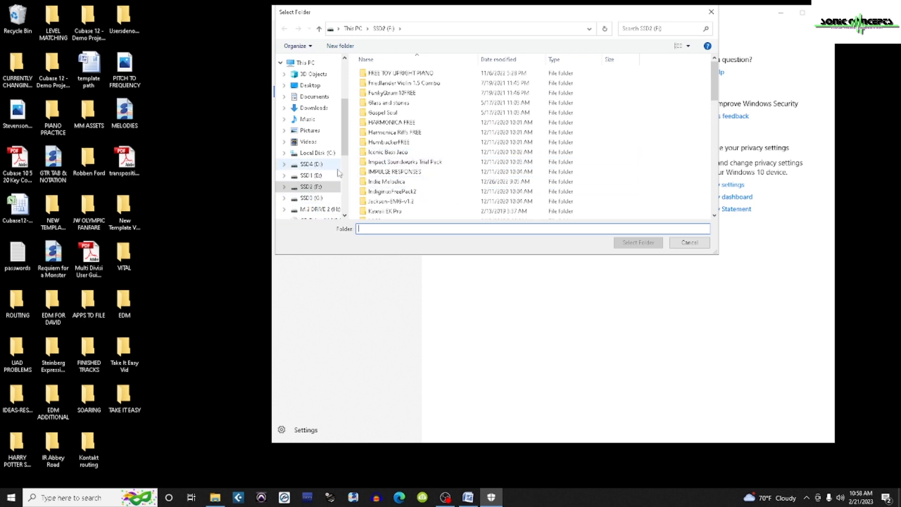
left_click(315, 153)
left_click(386, 104)
double_click(385, 103)
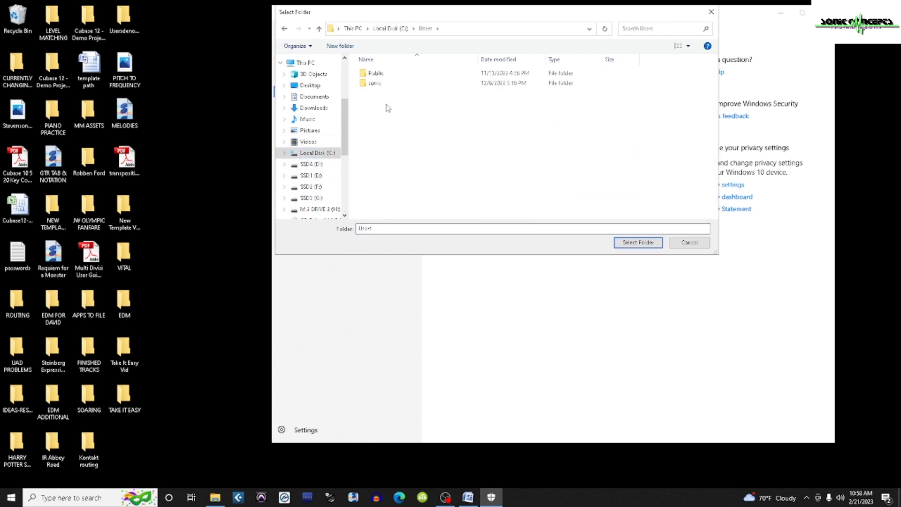
double_click(375, 83)
left_click(382, 84)
double_click(382, 85)
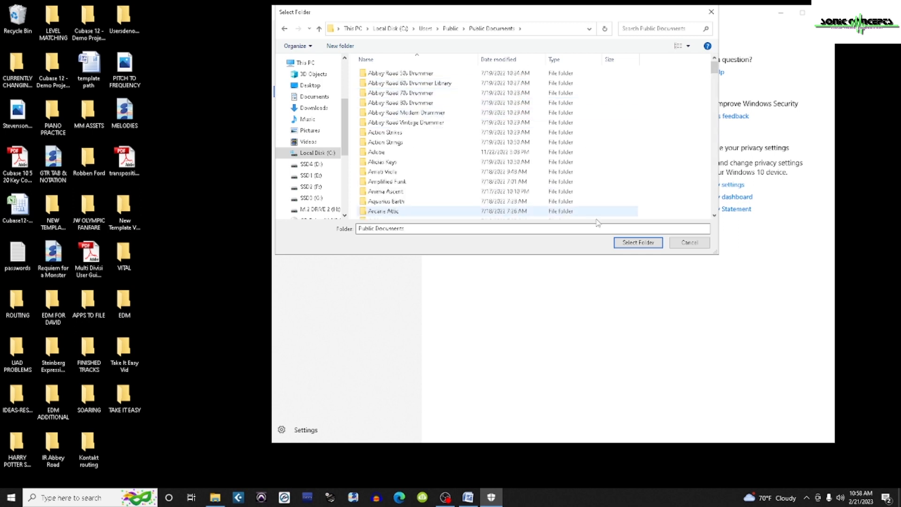
left_click(638, 243)
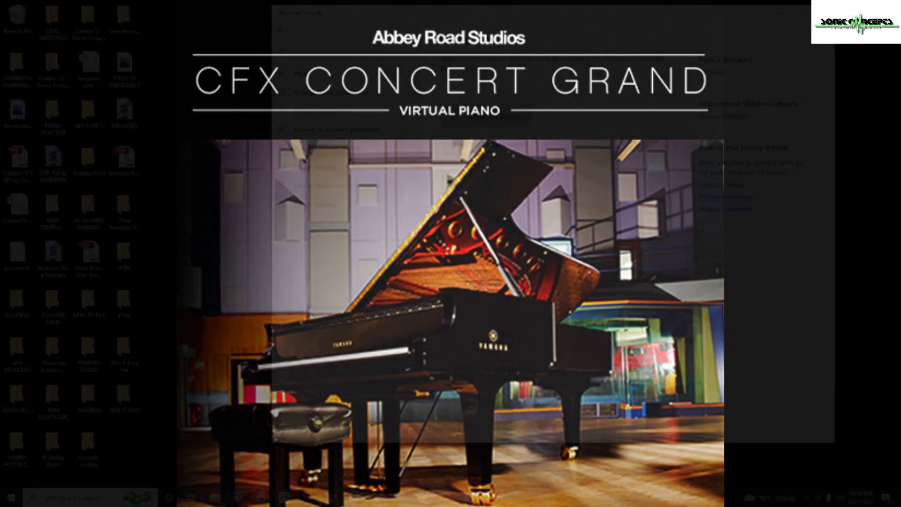
- Add the C:\Program Files\Garritan folder as an exclusion and close Windows Security
left_click(454, 118)
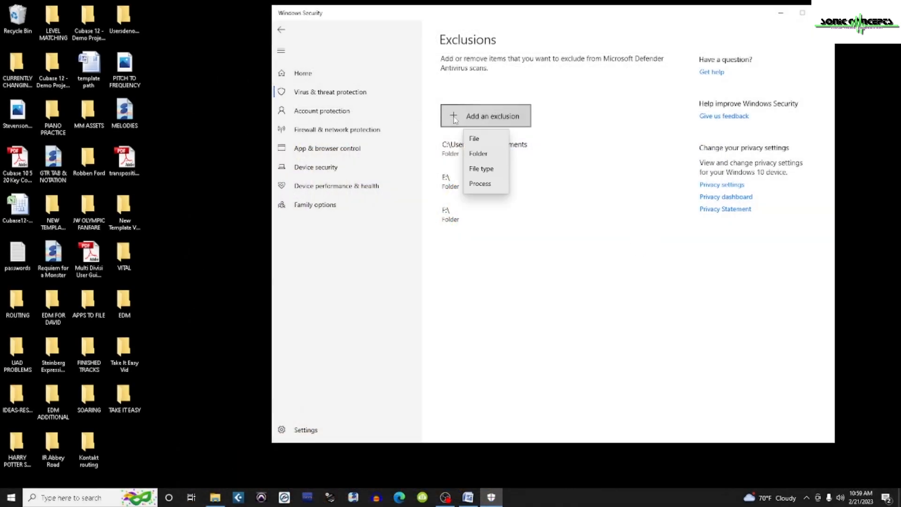
left_click(486, 155)
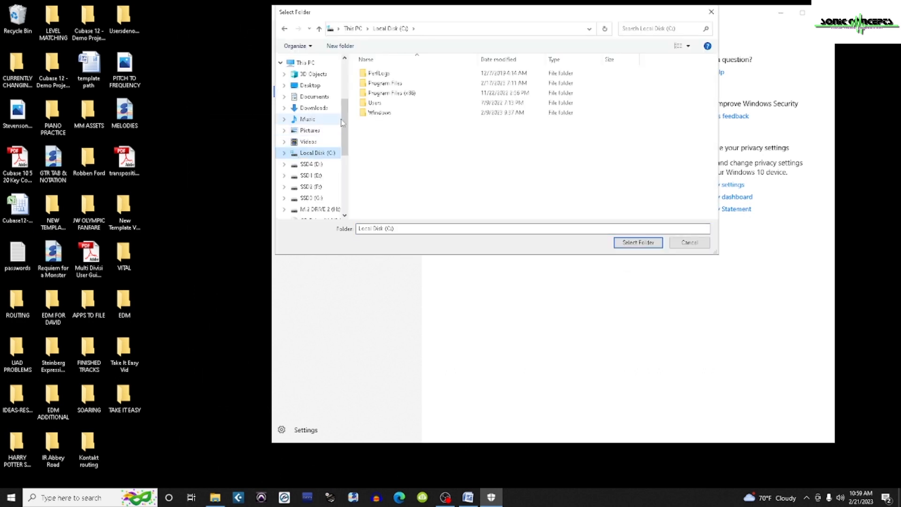
double_click(397, 83)
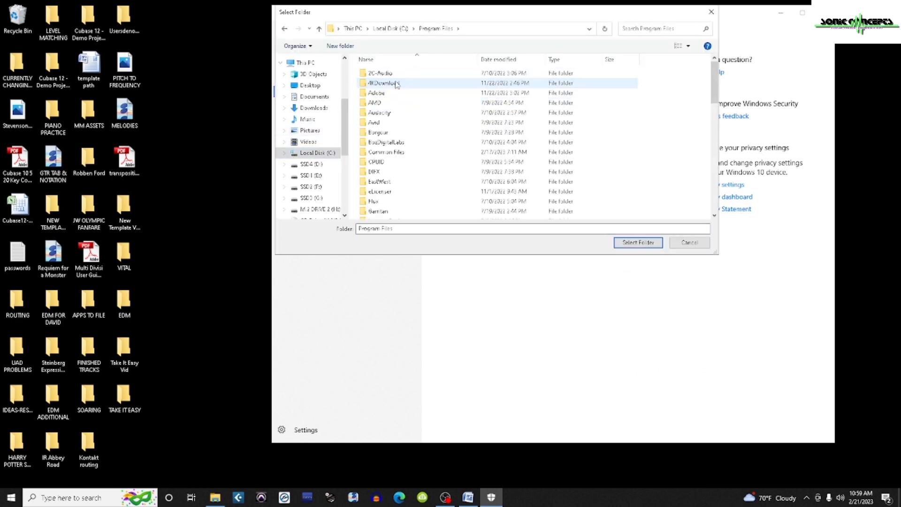
scroll(389, 161, "down", 3)
left_click(388, 121)
double_click(387, 126)
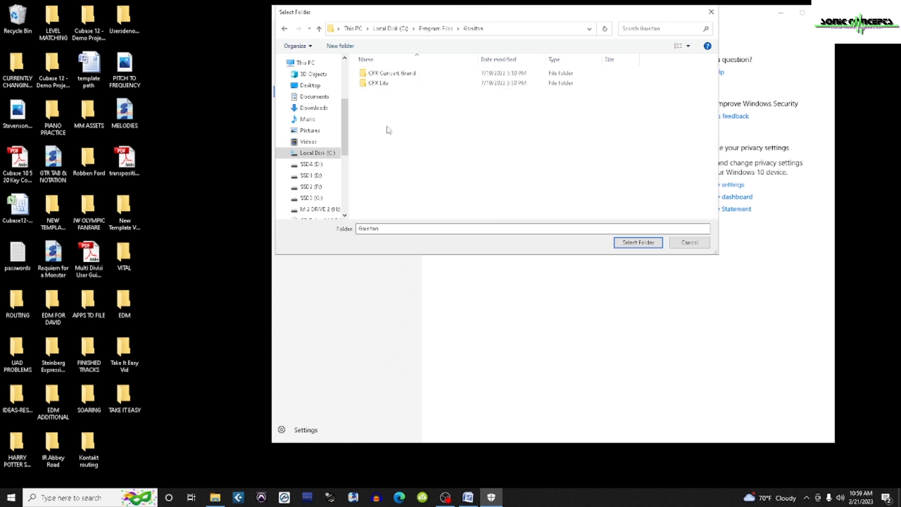
left_click(639, 243)
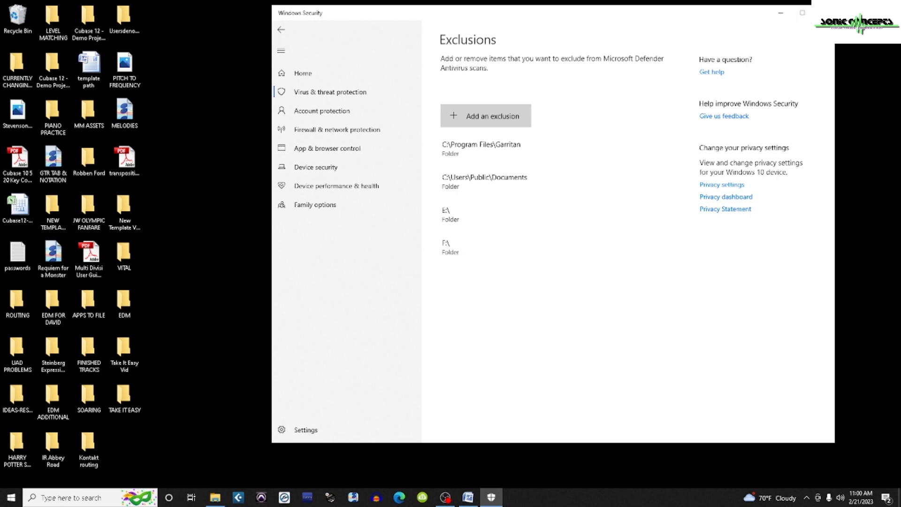
left_click(823, 13)
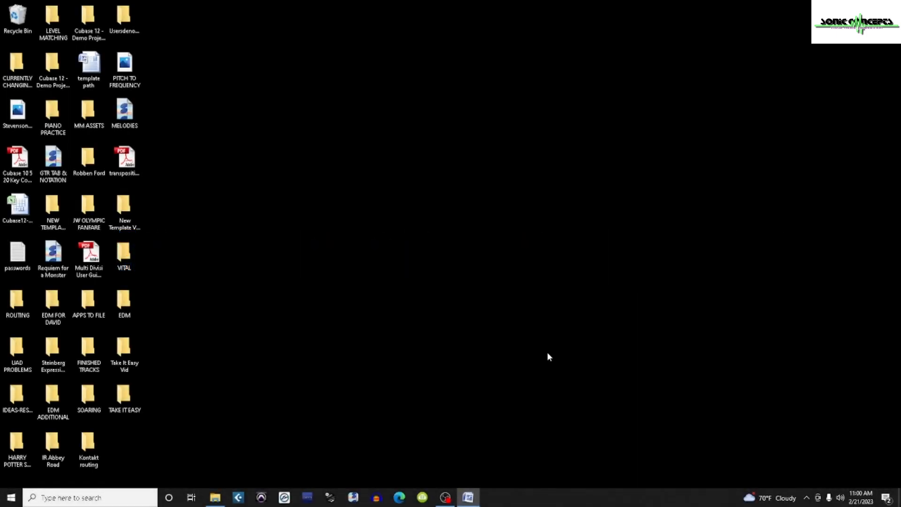
- Launch Cubase and open the recent project NEW TEMPLATE 12-2-22
left_click(239, 497)
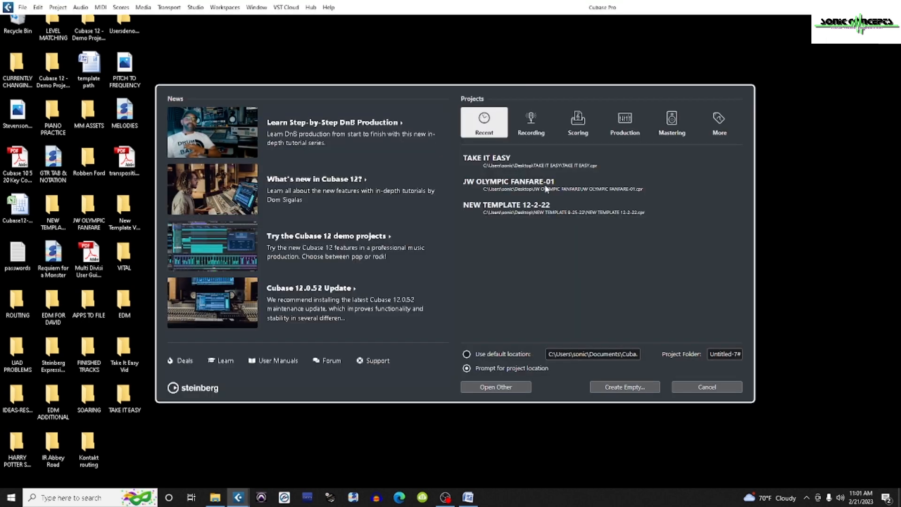
double_click(542, 209)
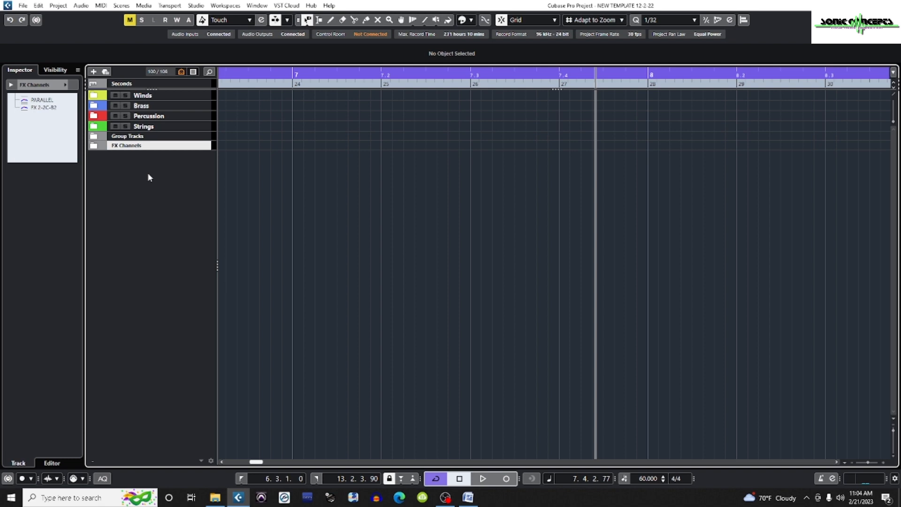
- Switch to Task Manager and look up the executable name of the running Cubase Pro Project process in its details
key("ctrl+shift+Escape")
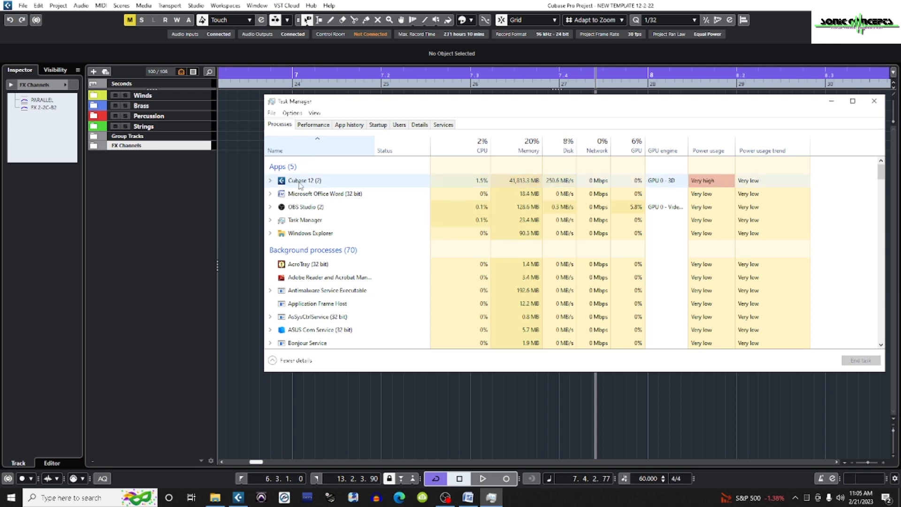
left_click(271, 181)
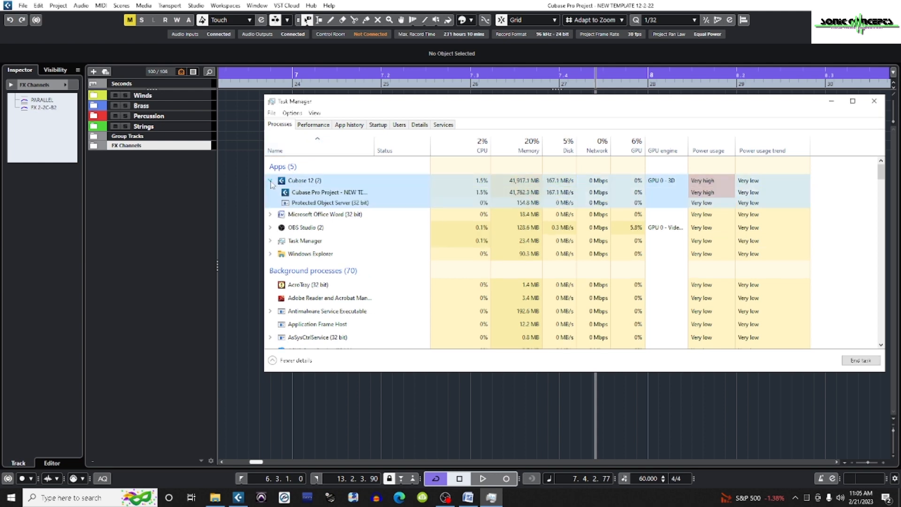
left_click(307, 193)
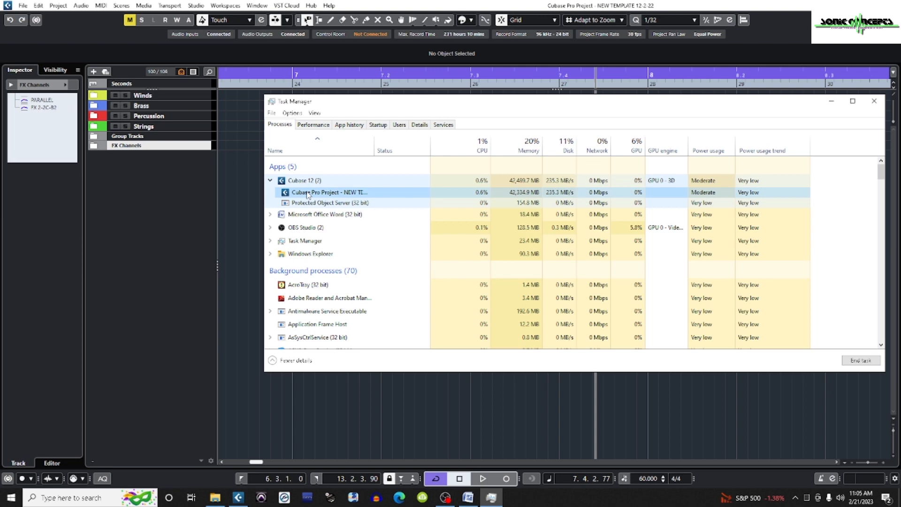
right_click(308, 194)
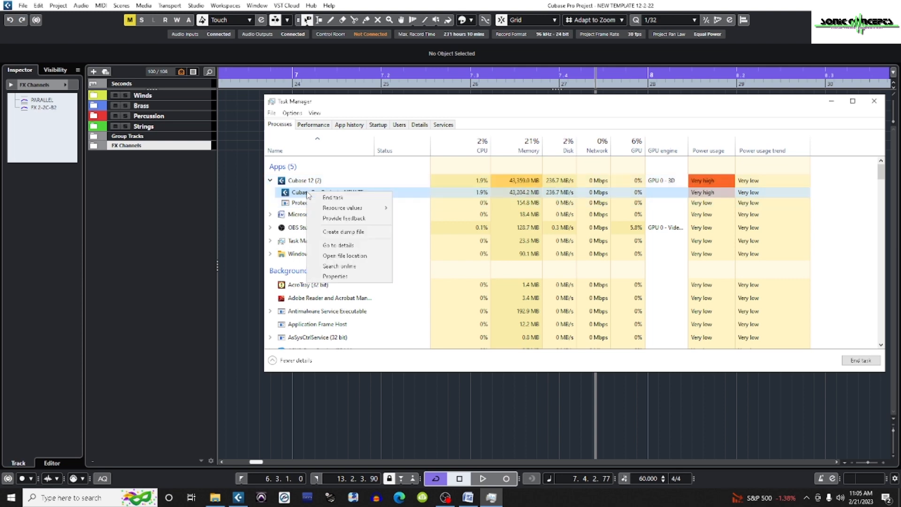
left_click(353, 252)
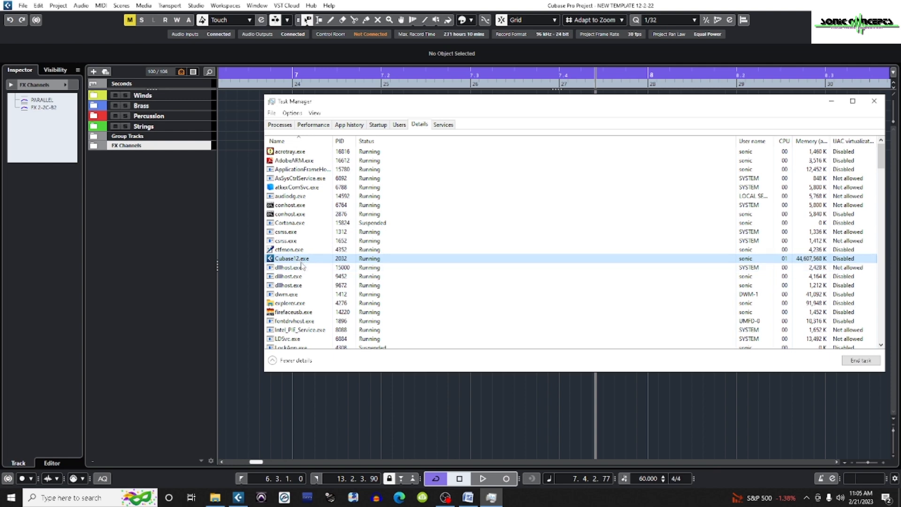
- Search Windows for "virus" and open the Microsoft Defender Antivirus exclusions list in the Virus & threat protection settings
left_click(83, 494)
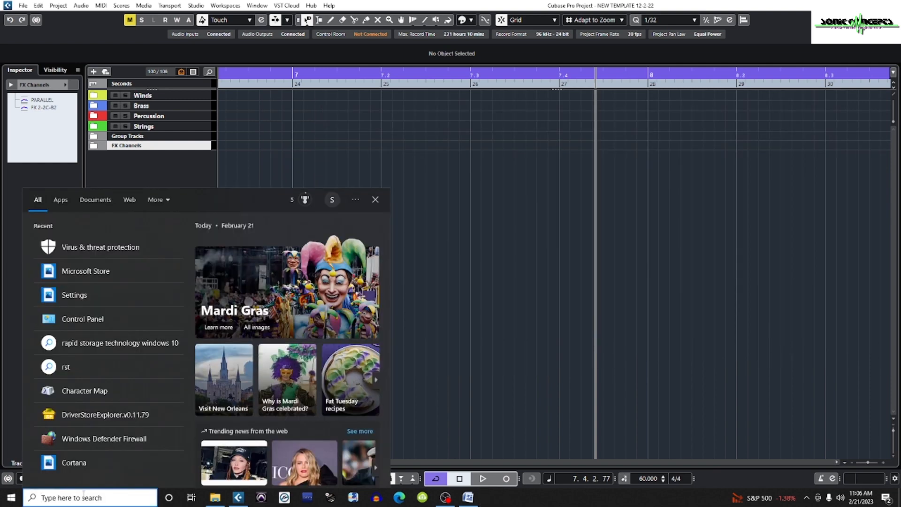
type("virus")
left_click(83, 236)
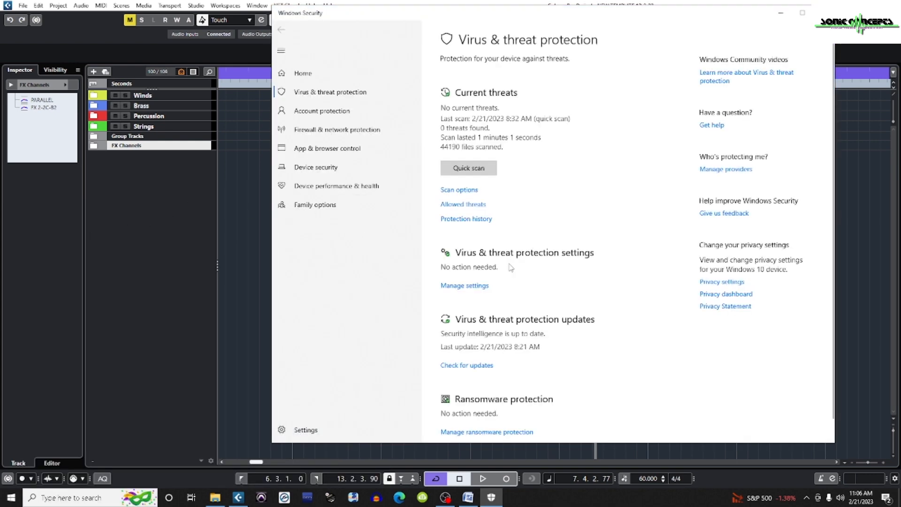
left_click(464, 287)
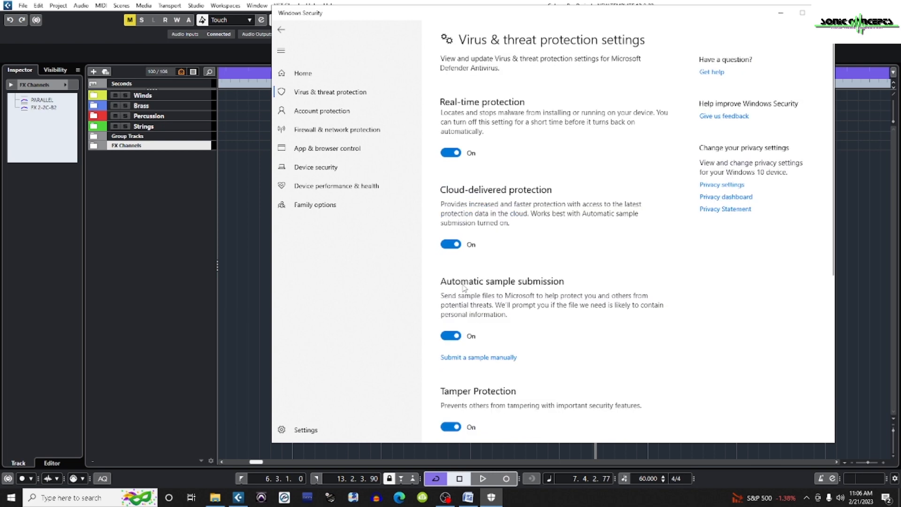
scroll(464, 288, "down", 5)
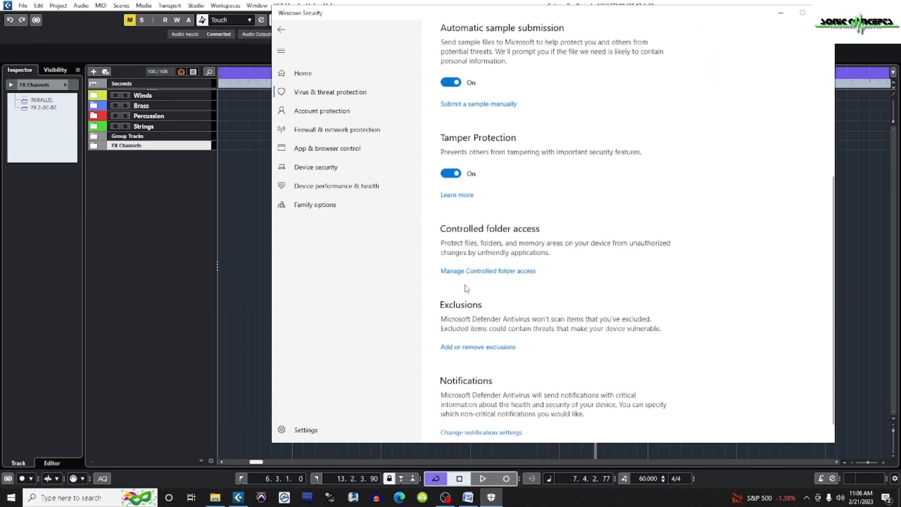
left_click(476, 348)
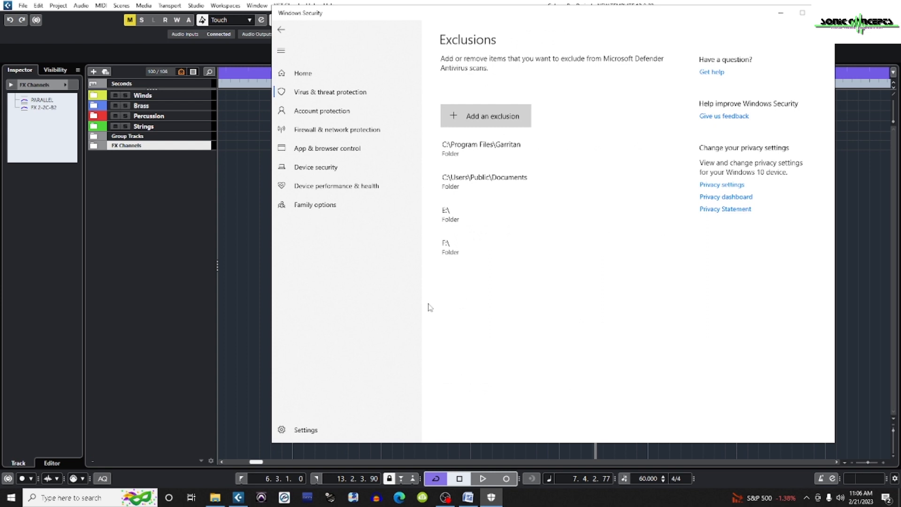
- Add Cubase12.exe as a process exclusion for Microsoft Defender Antivirus scans
left_click(486, 124)
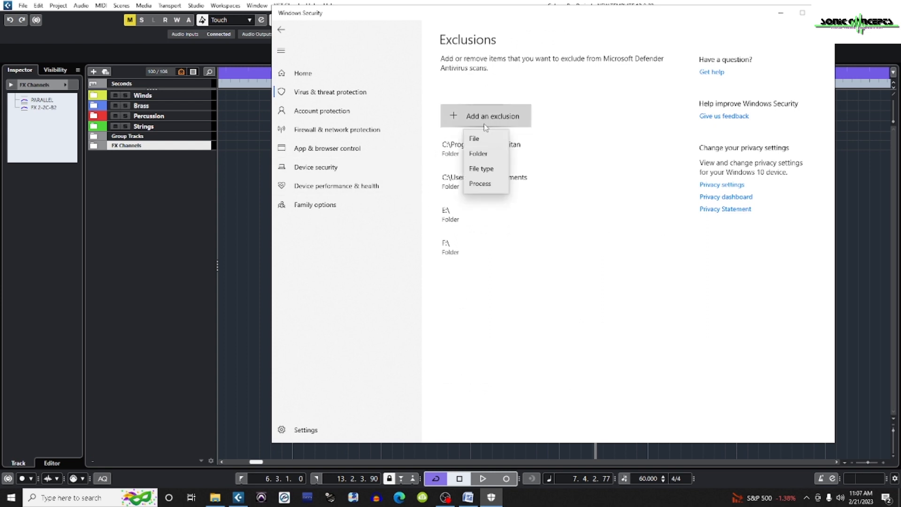
left_click(485, 188)
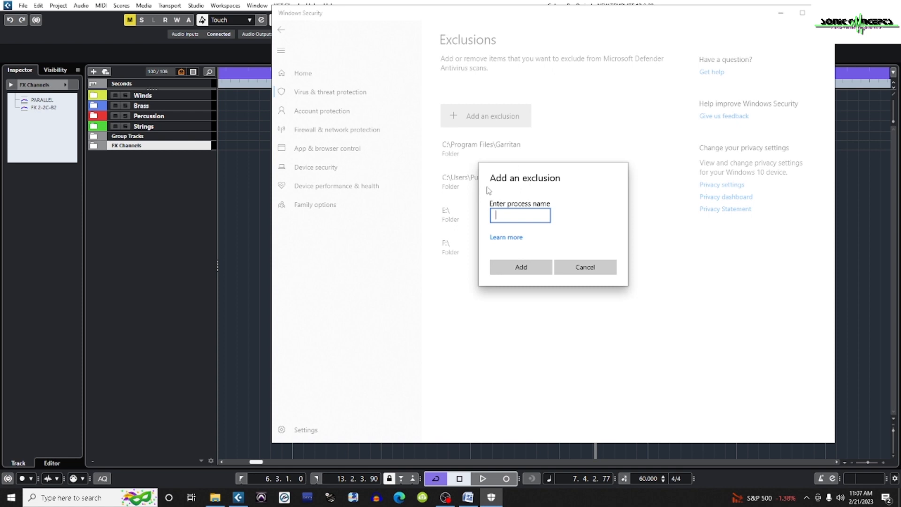
type("Cubase12.exe")
left_click(535, 268)
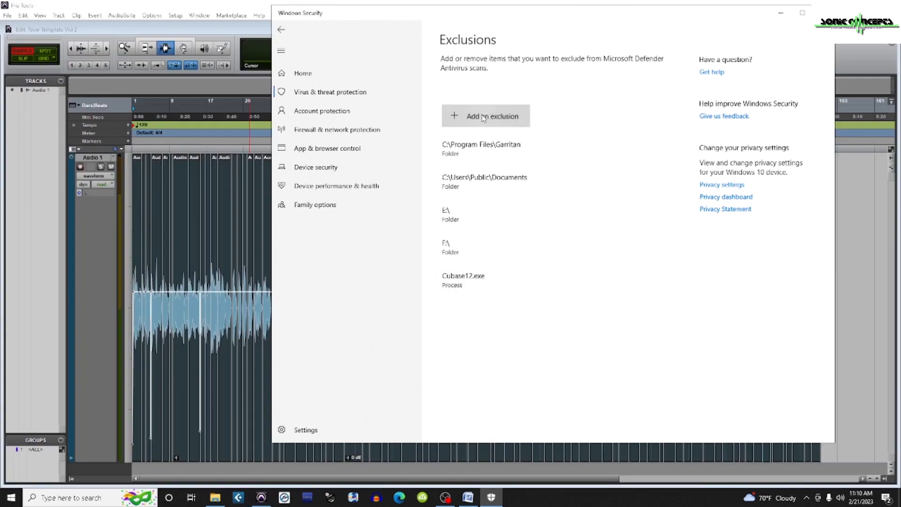
- Add ProTools.exe as another process exclusion and close Windows Security
left_click(488, 116)
left_click(486, 183)
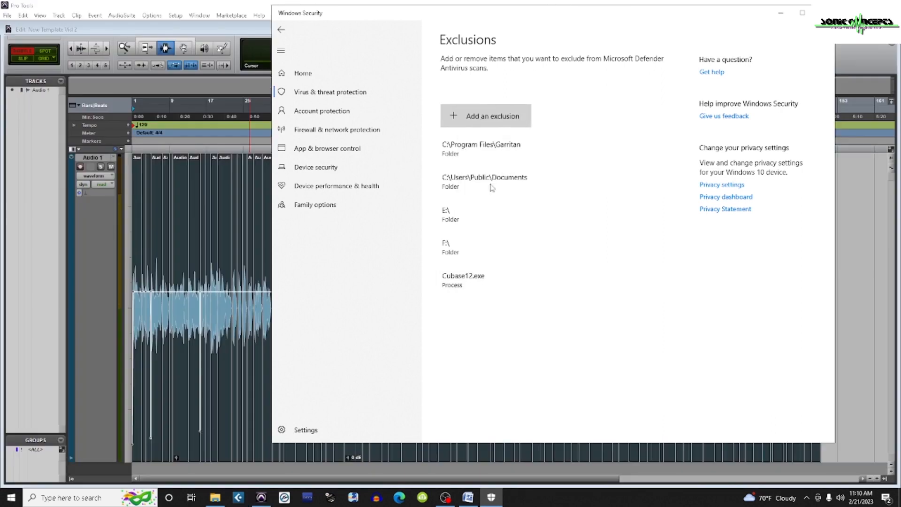
type("P")
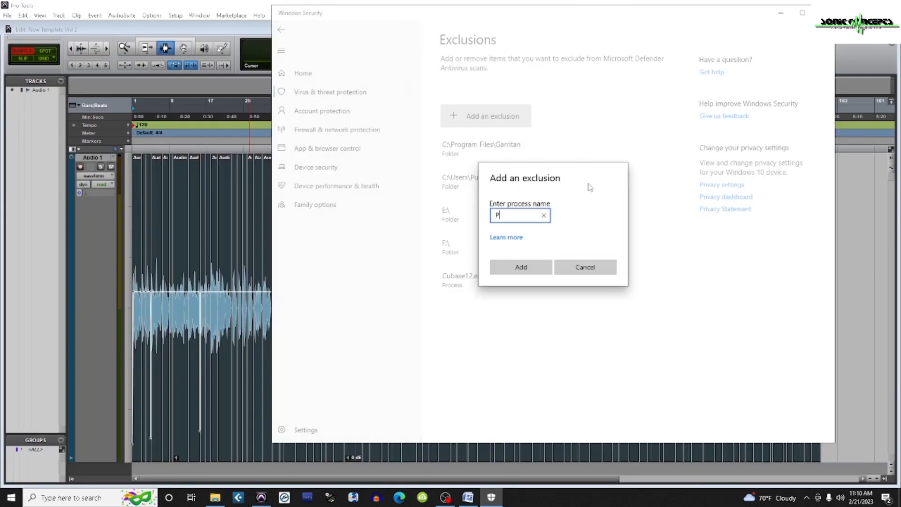
type("roTools.exe")
left_click(525, 267)
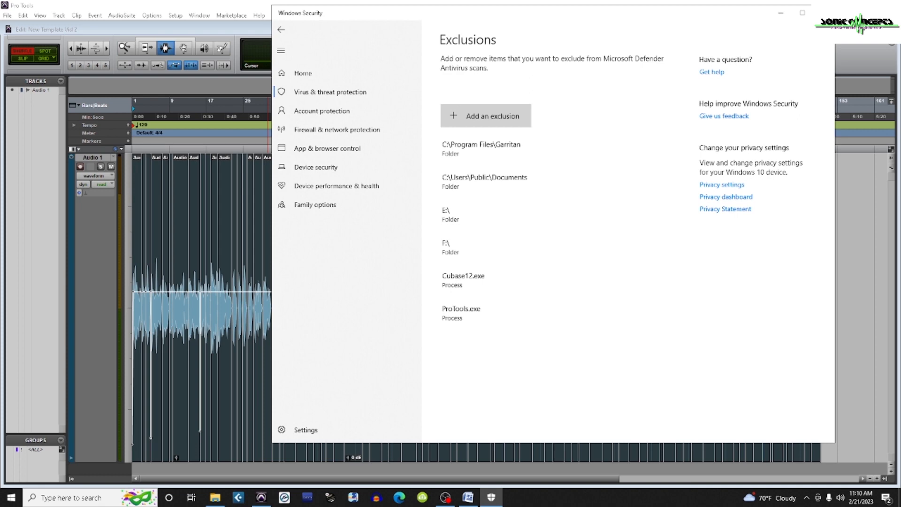
left_click(823, 13)
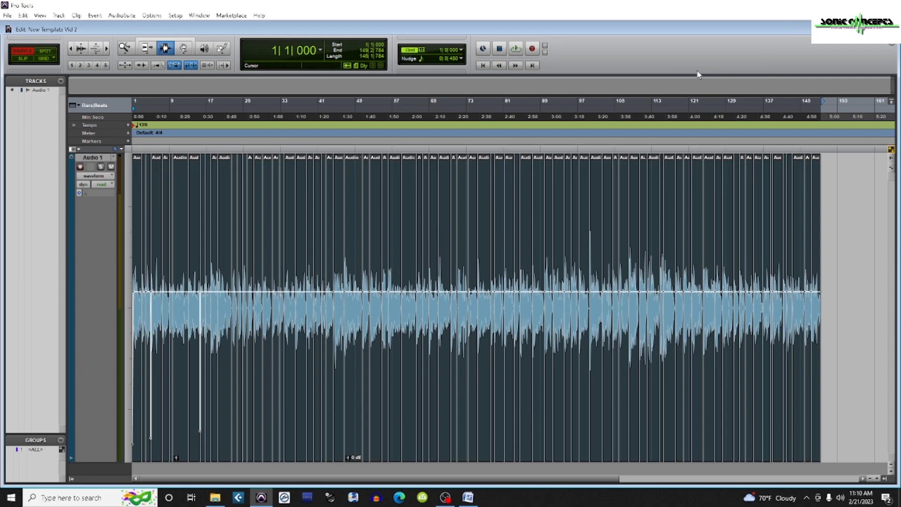